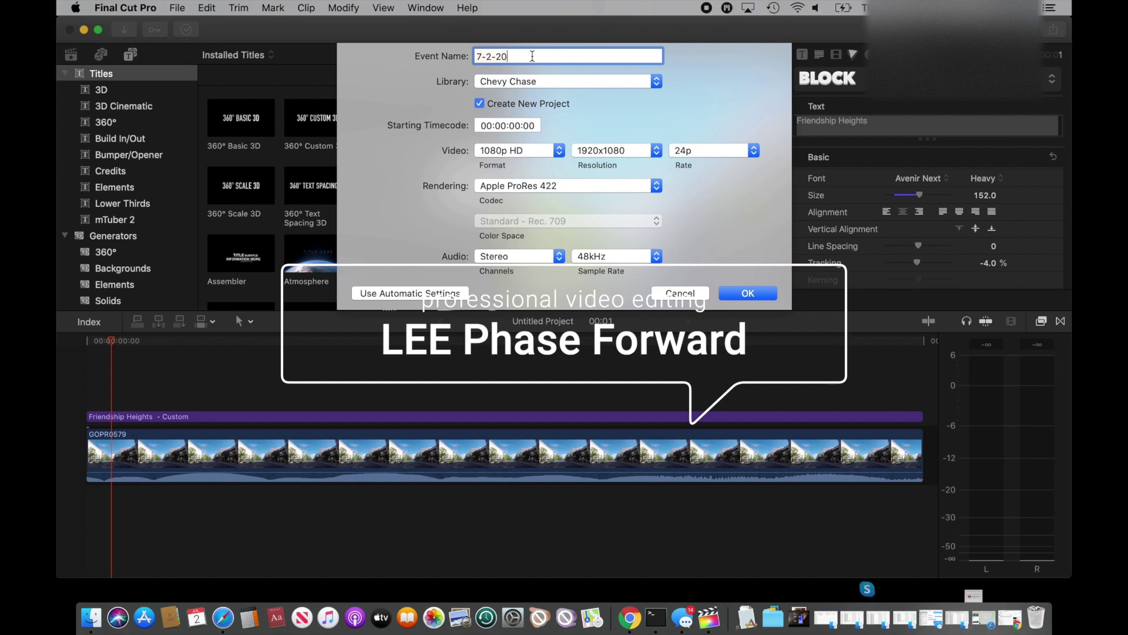
# Step: Name the new event "Friendship Heights" in the Chevy Chase library and create it with its new project
pyautogui.press('BackSpace')
pyautogui.press('BackSpace')
pyautogui.press('BackSpace')
pyautogui.press('BackSpace')
pyautogui.press('BackSpace')
pyautogui.press('BackSpace')
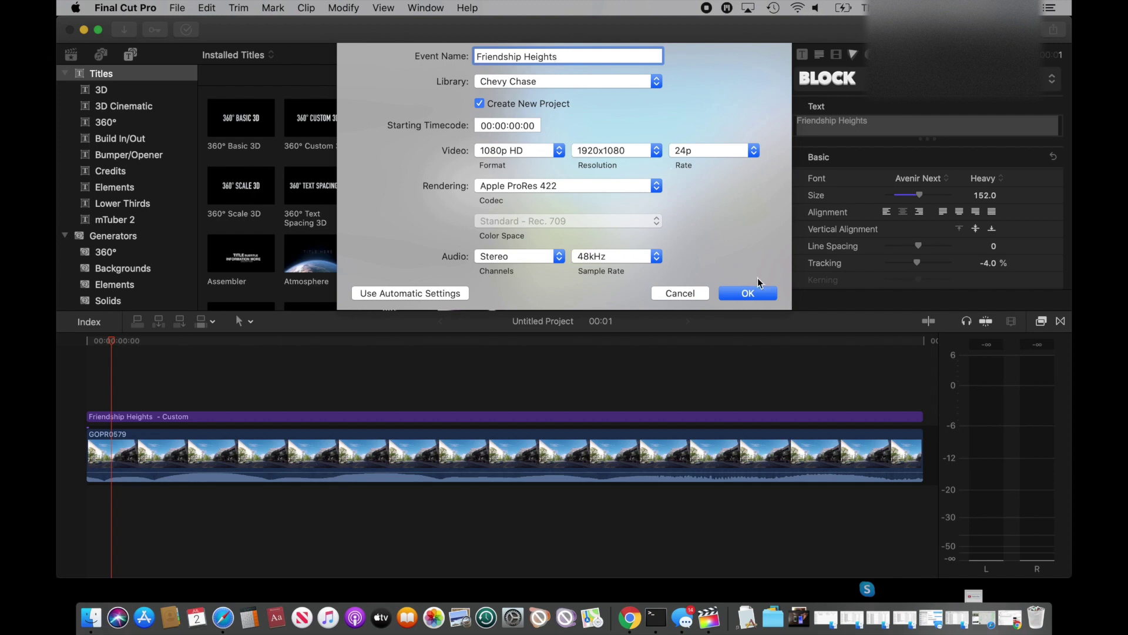
pyautogui.click(749, 293)
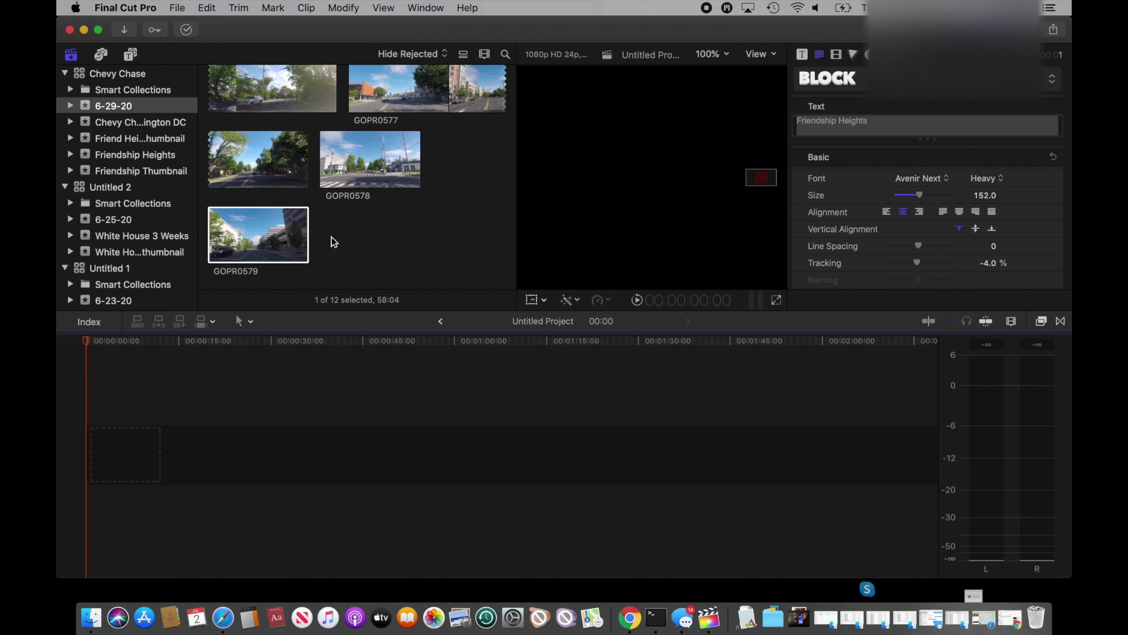
# Step: Add clip GOPR0579 to the start of the timeline and blade it at about 31 seconds and 33 seconds
pyautogui.moveTo(286, 228); pyautogui.dragTo(88, 457)
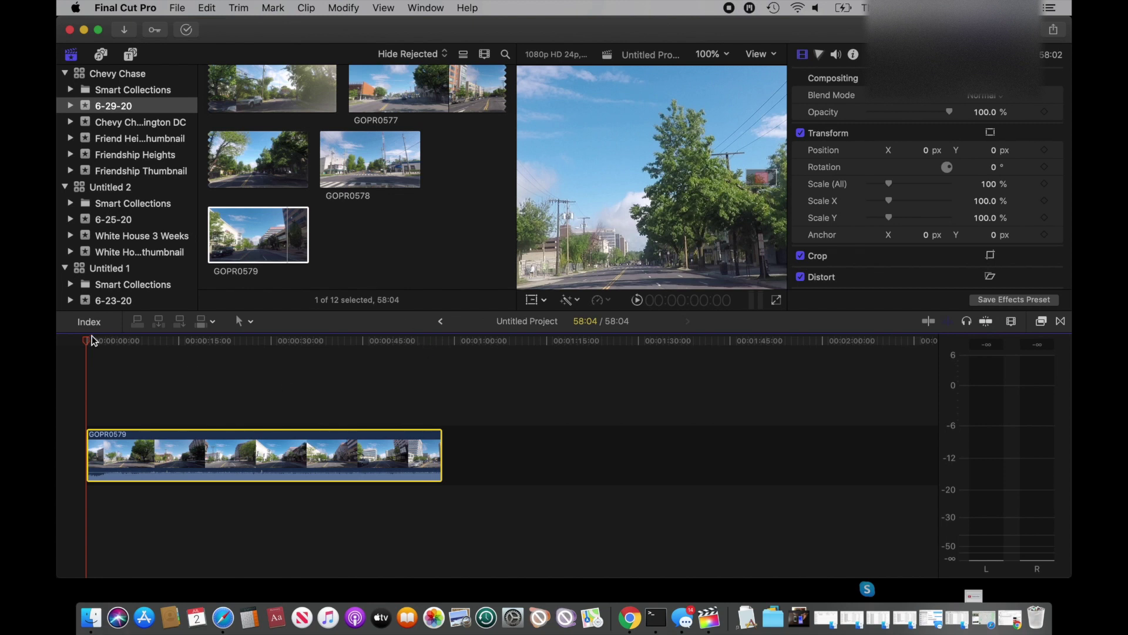
pyautogui.moveTo(86, 339); pyautogui.dragTo(277, 386)
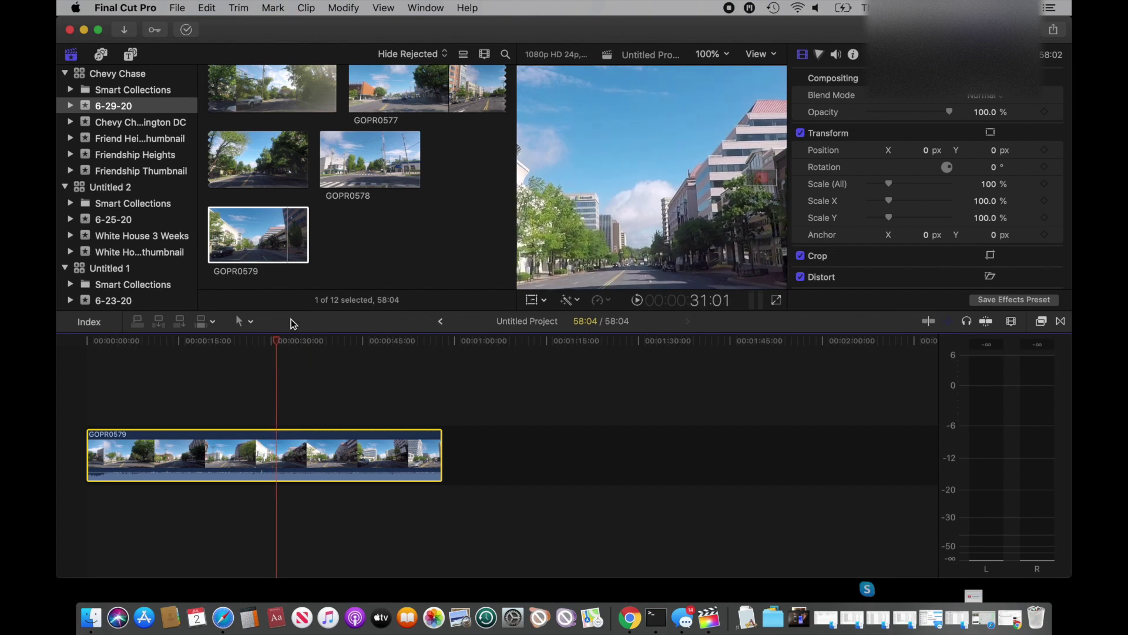
pyautogui.click(251, 322)
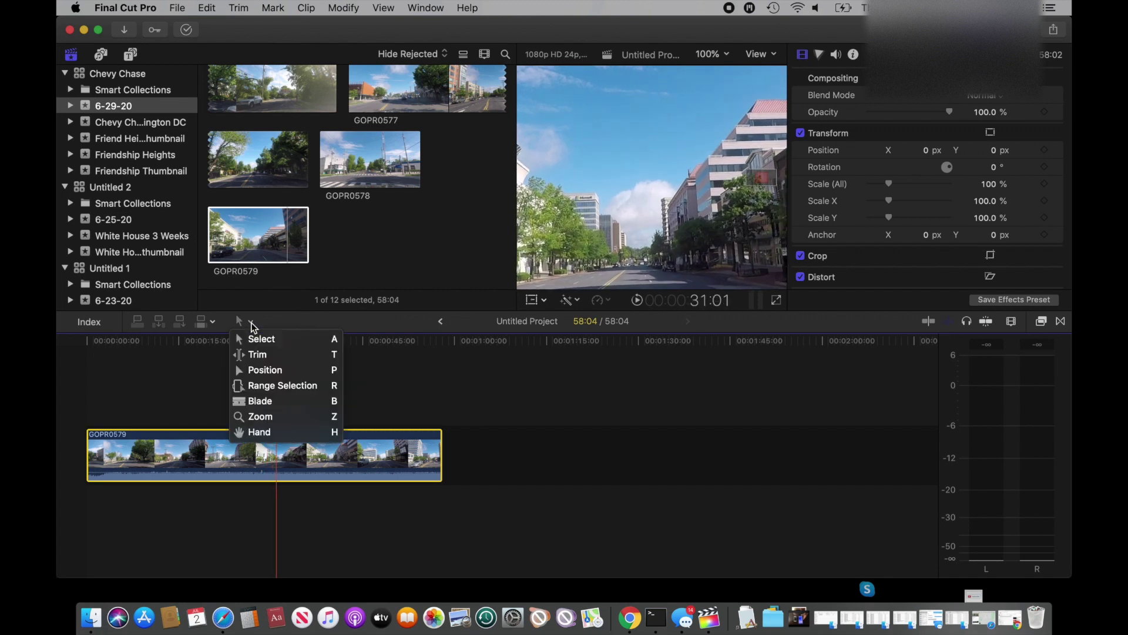
pyautogui.click(258, 401)
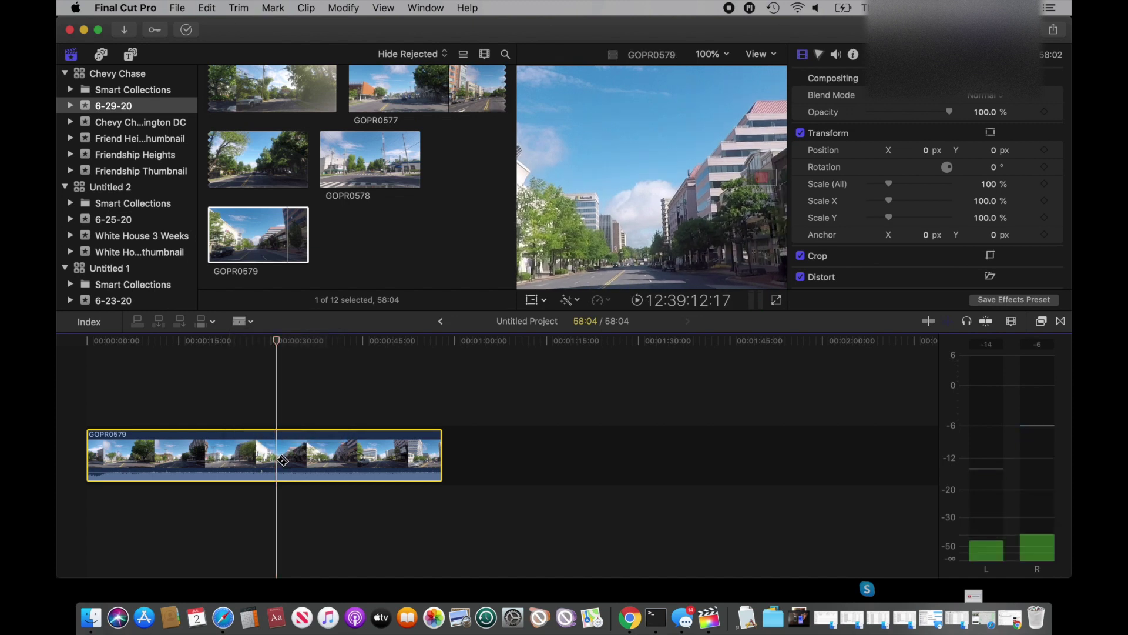
pyautogui.click(279, 459)
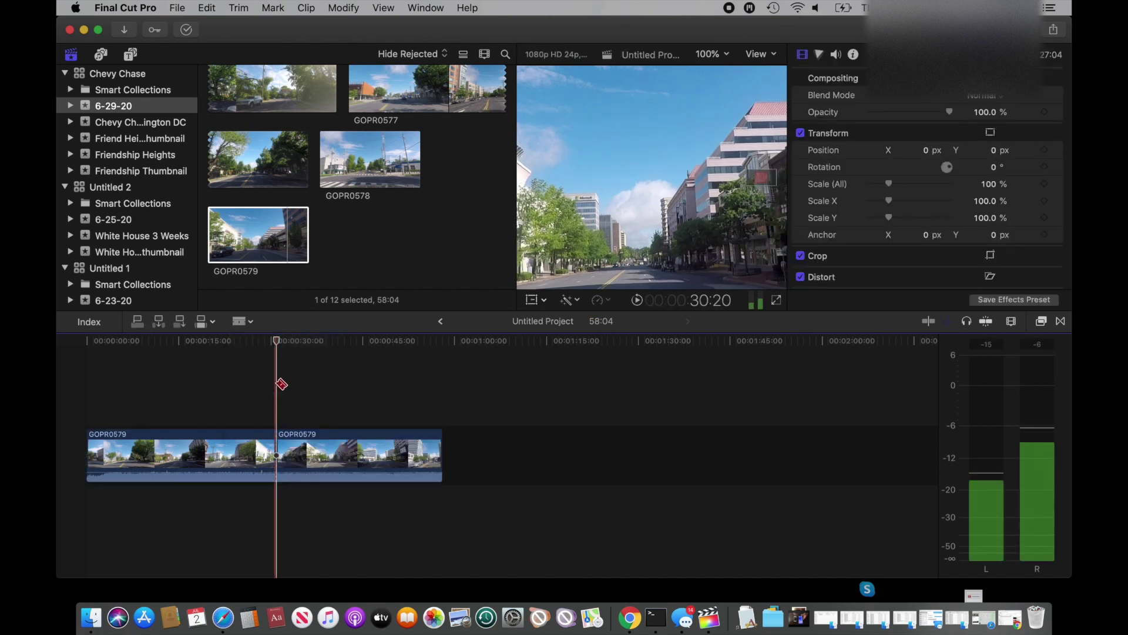
pyautogui.click(291, 455)
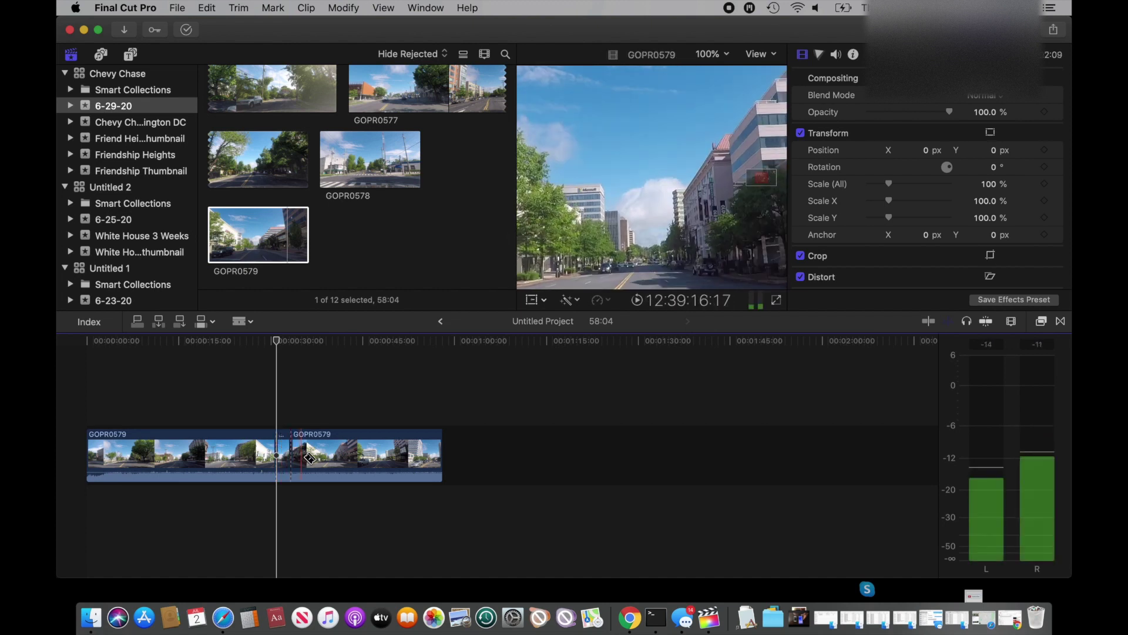
# Step: Delete the long sections before and after the short middle piece between the two cuts
pyautogui.click(243, 321)
pyautogui.click(264, 339)
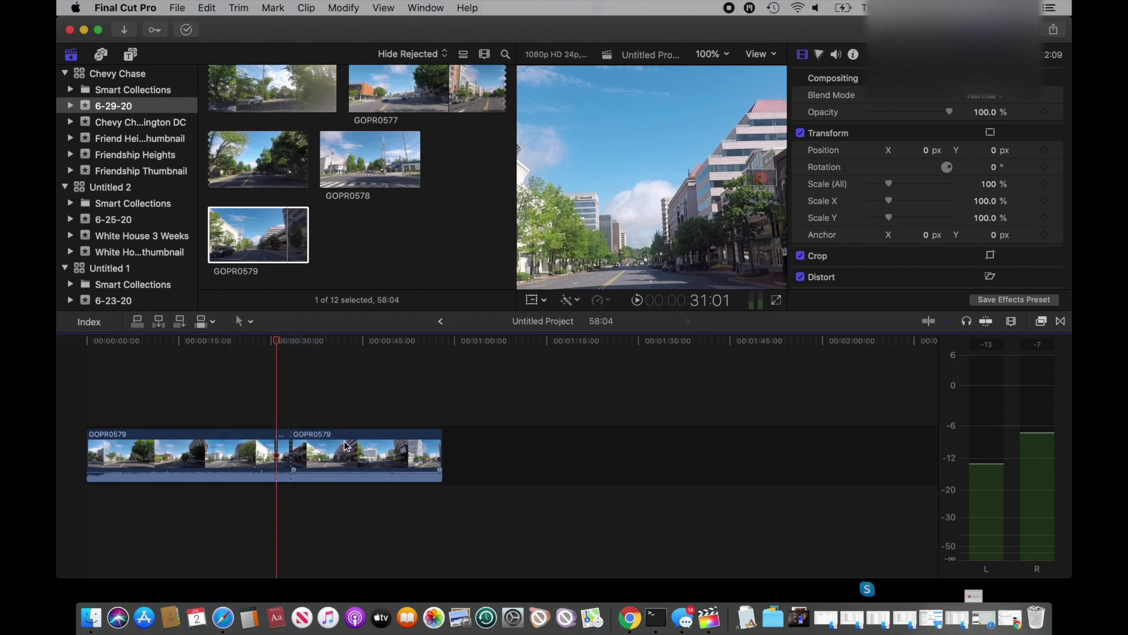
pyautogui.click(348, 448)
pyautogui.press('Delete')
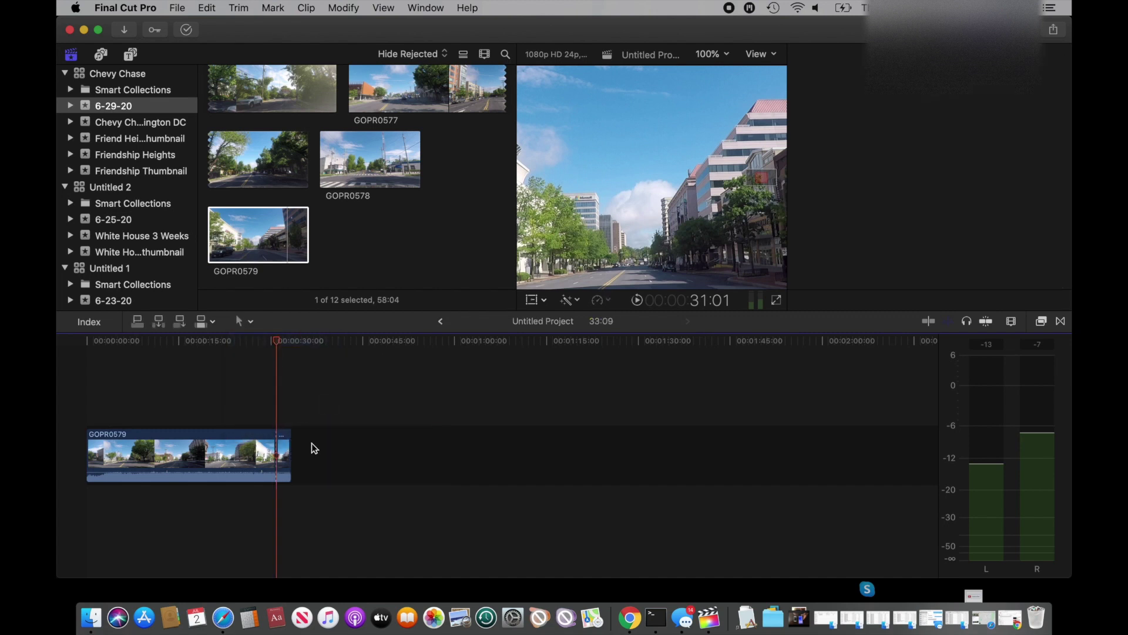
pyautogui.click(226, 456)
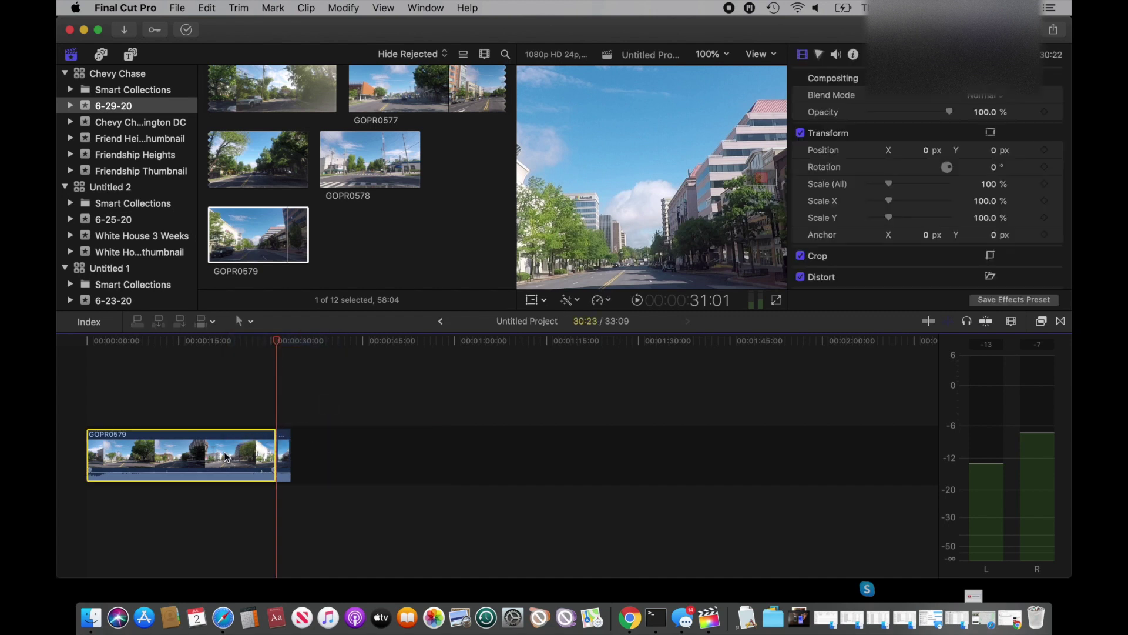
pyautogui.press('Delete')
# Step: Return the playhead to the very first frame of the remaining short clip
pyautogui.click(98, 455)
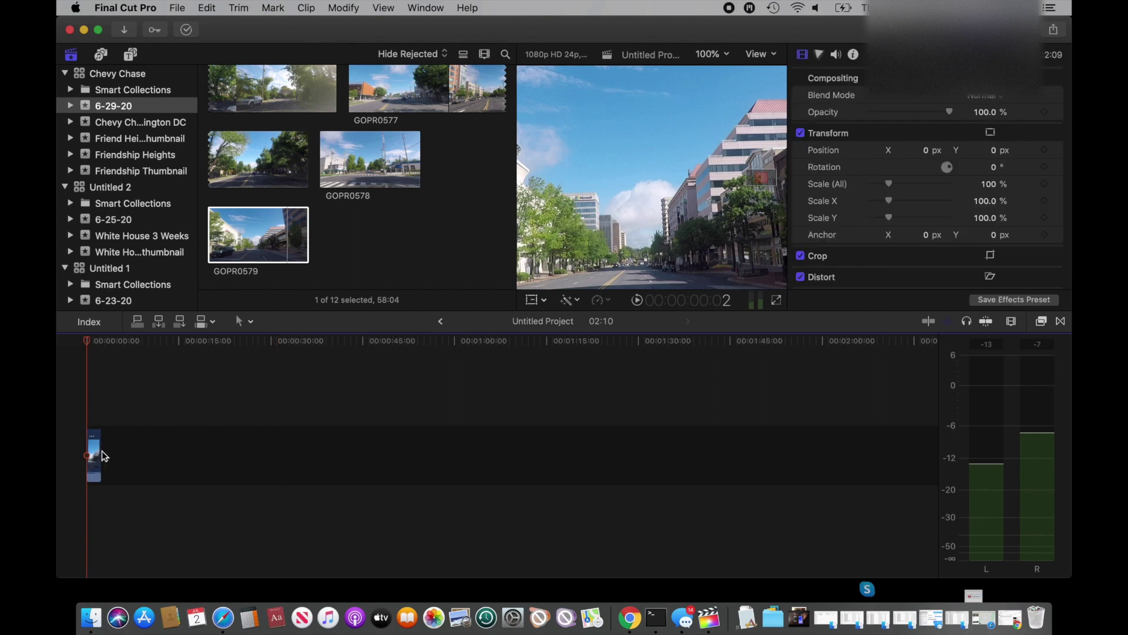
pyautogui.press('super+equal')
pyautogui.press('super+equal')
pyautogui.press('super+equal')
pyautogui.press('super+equal')
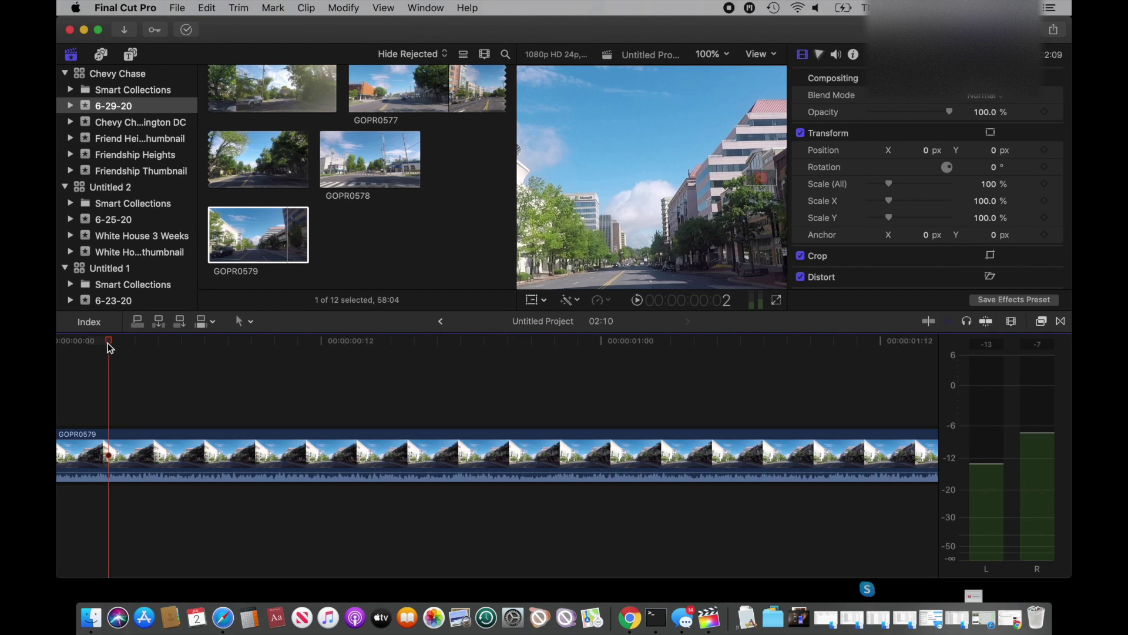
pyautogui.moveTo(109, 346); pyautogui.dragTo(61, 348)
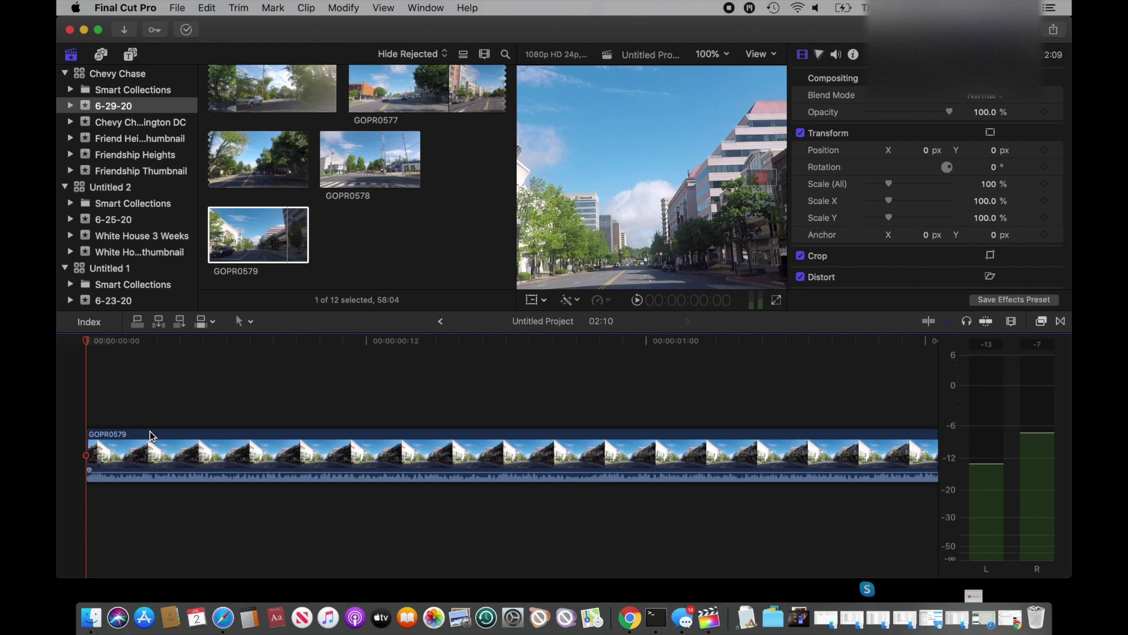
pyautogui.press('Right')
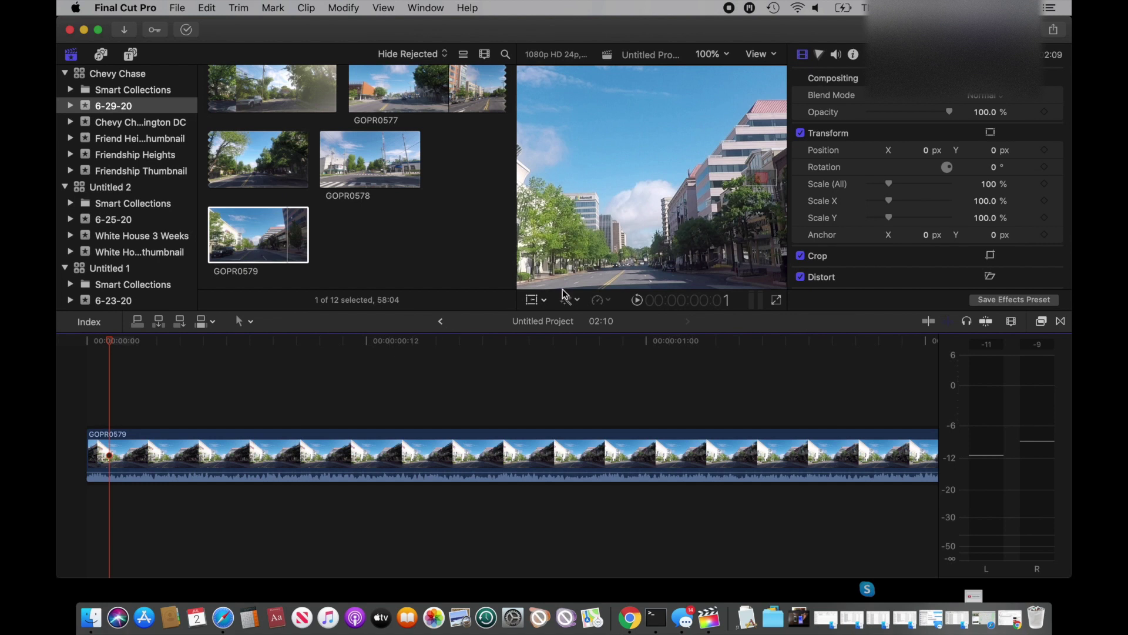
pyautogui.moveTo(110, 340); pyautogui.dragTo(90, 419)
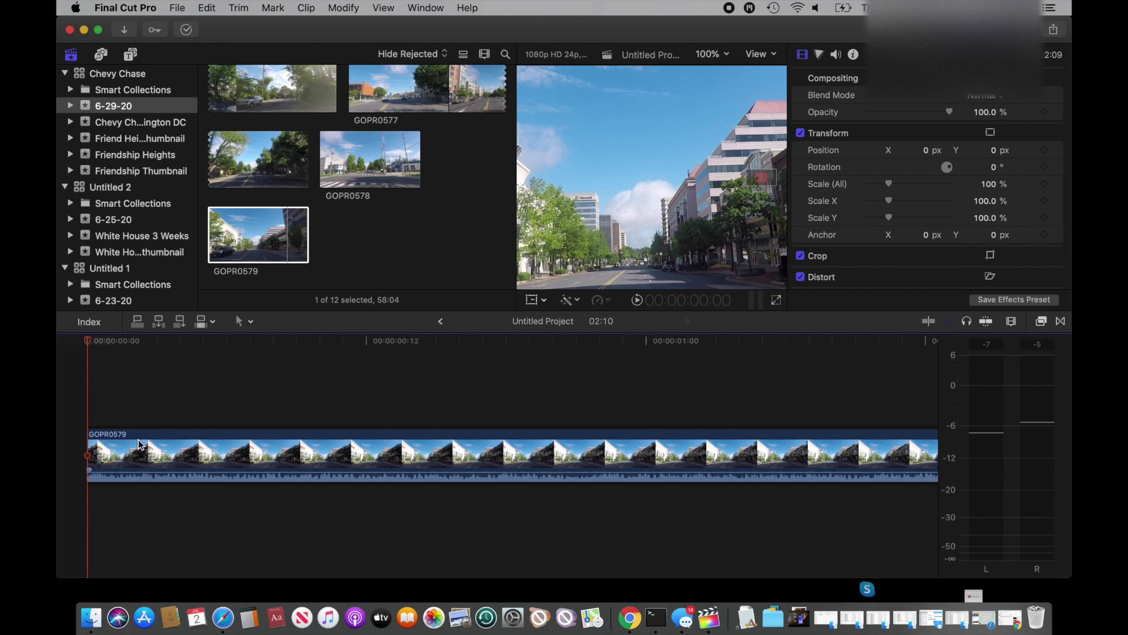
# Step: Blade the clip one frame after its start
pyautogui.press('super+equal')
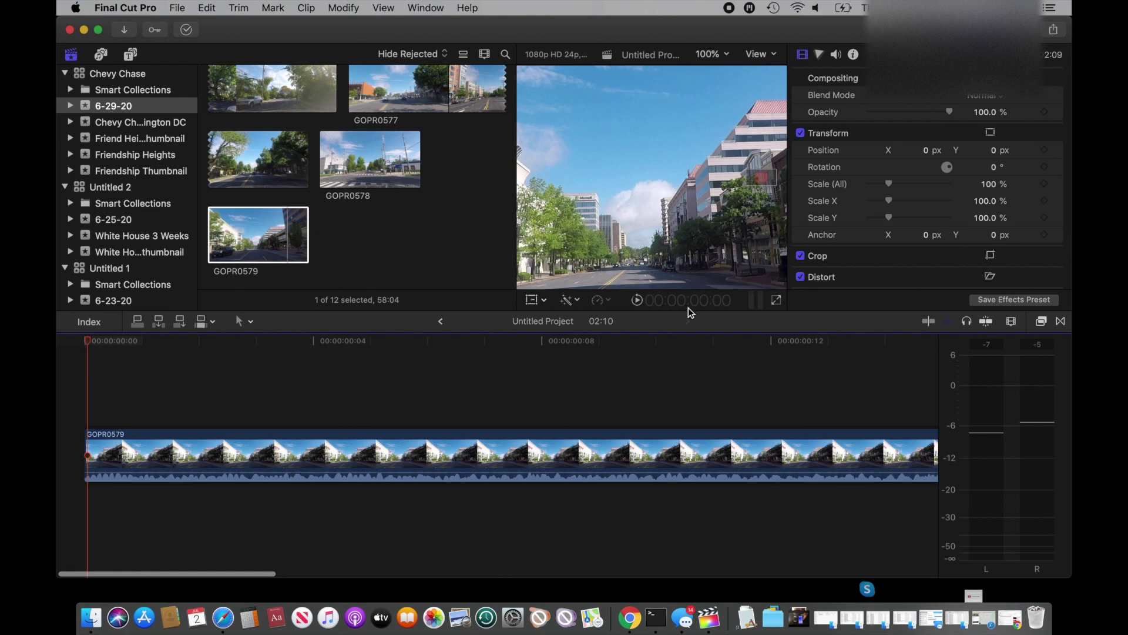
pyautogui.press('Right')
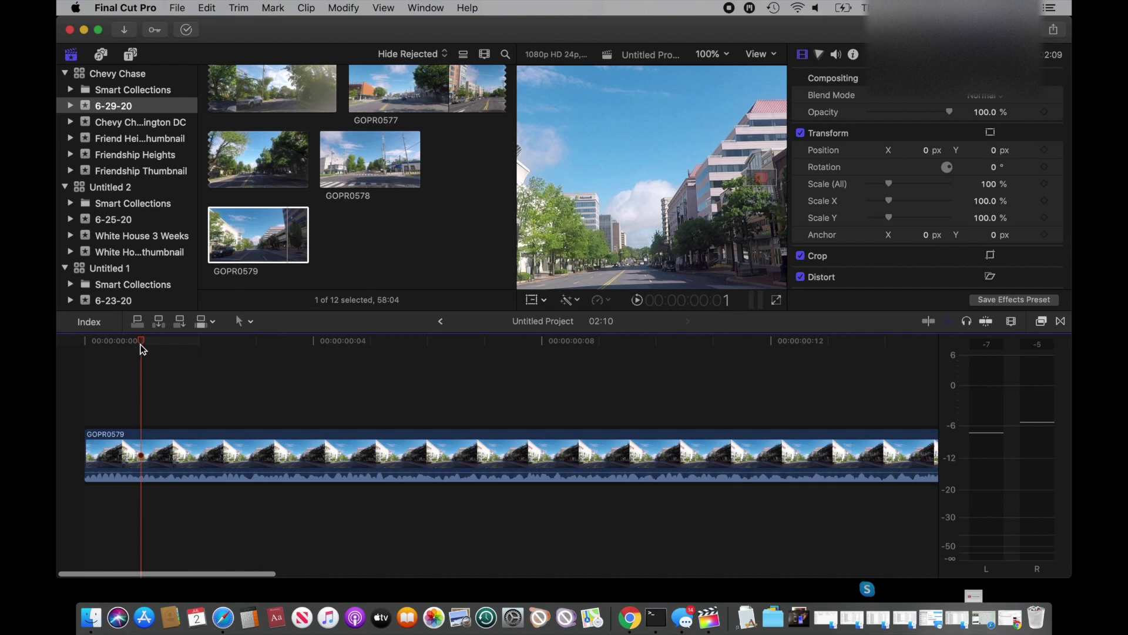
pyautogui.moveTo(142, 347); pyautogui.dragTo(88, 350)
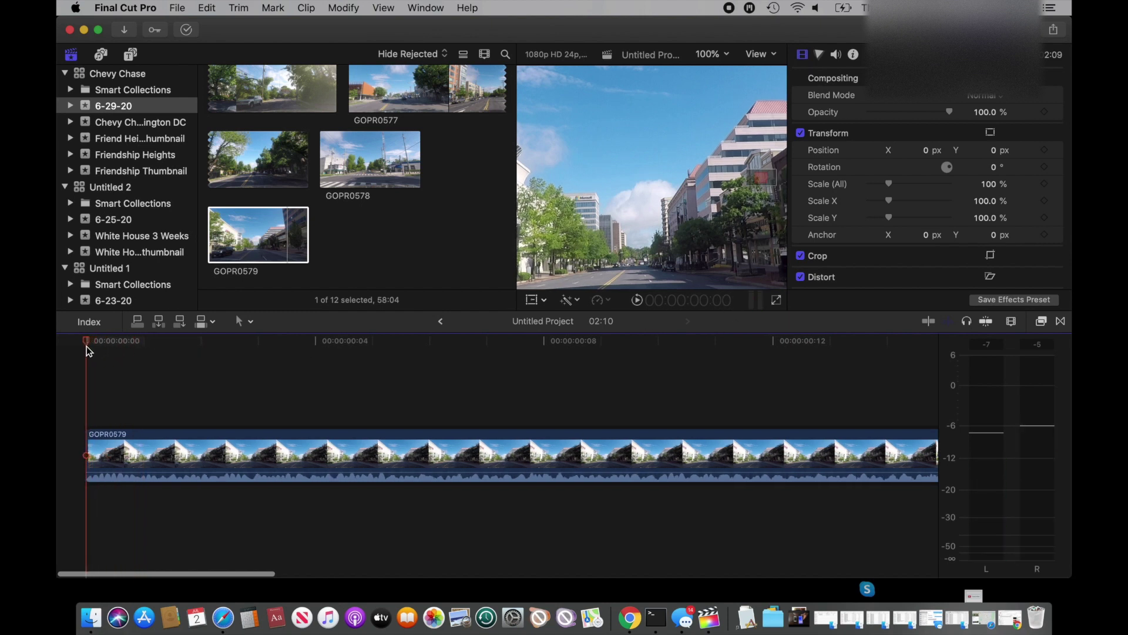
pyautogui.press('Right')
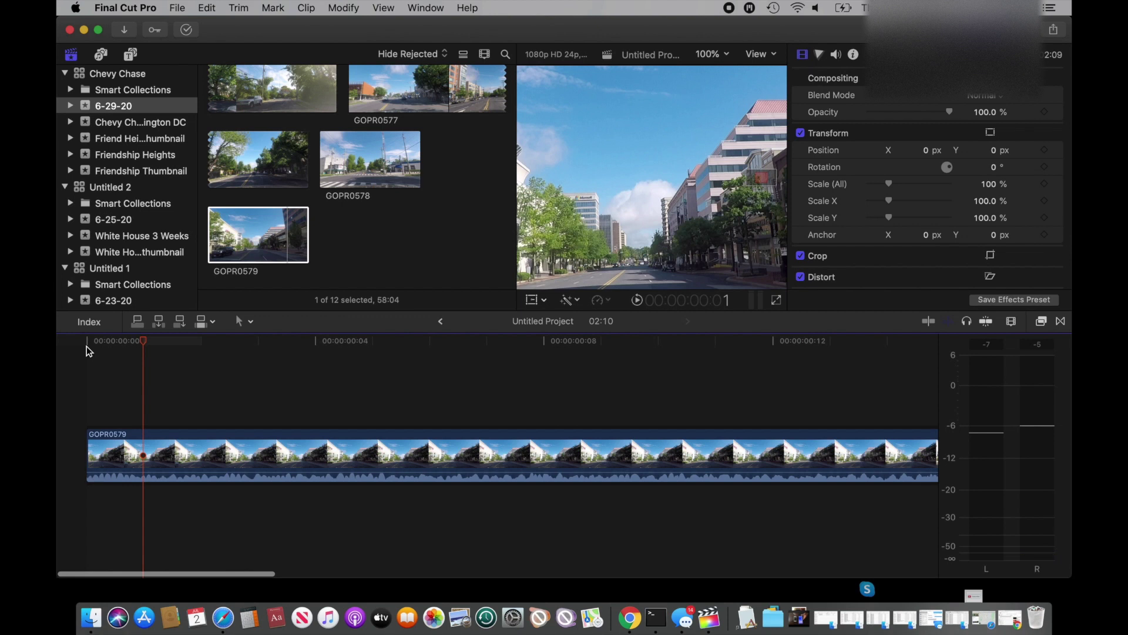
pyautogui.click(252, 325)
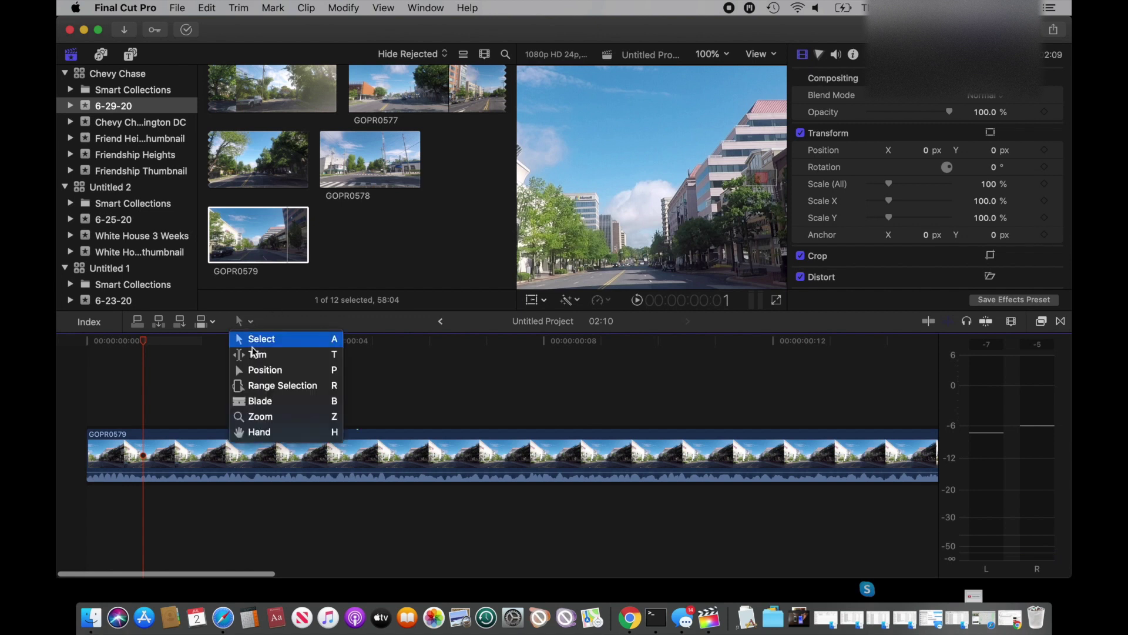
pyautogui.click(259, 400)
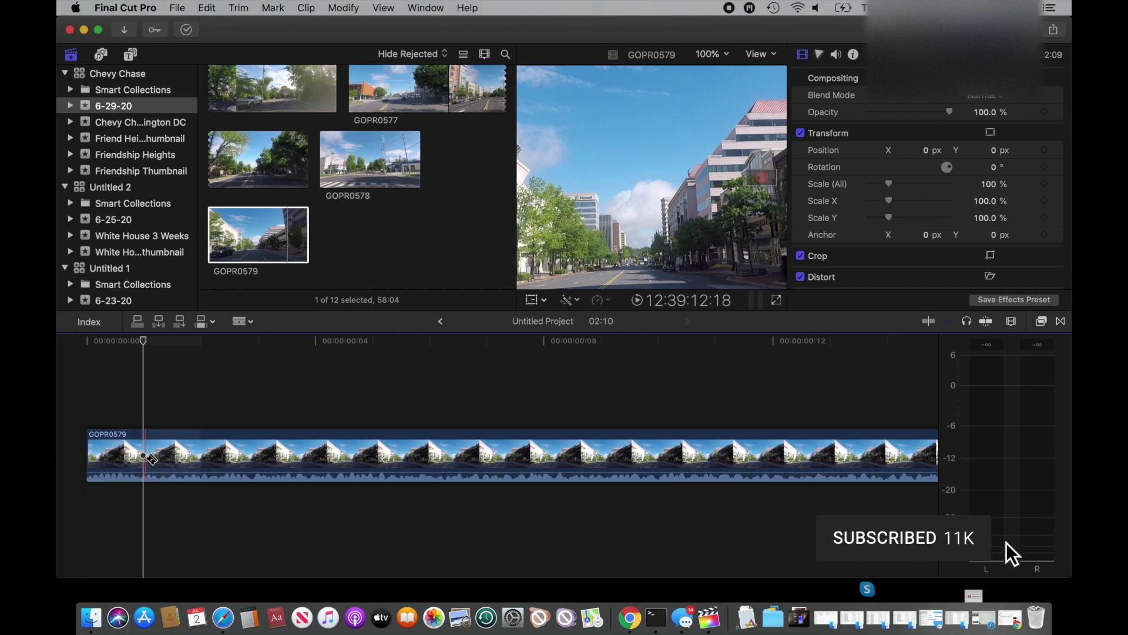
pyautogui.click(144, 455)
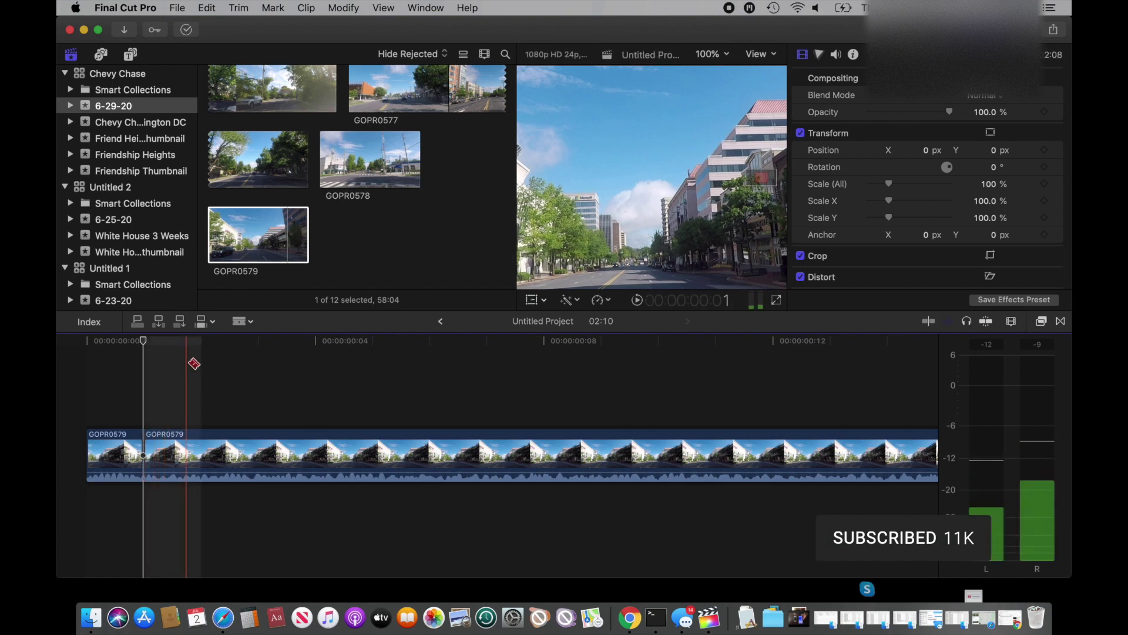
# Step: Delete the long section after the cut, keeping only the first frame of the clip
pyautogui.click(251, 322)
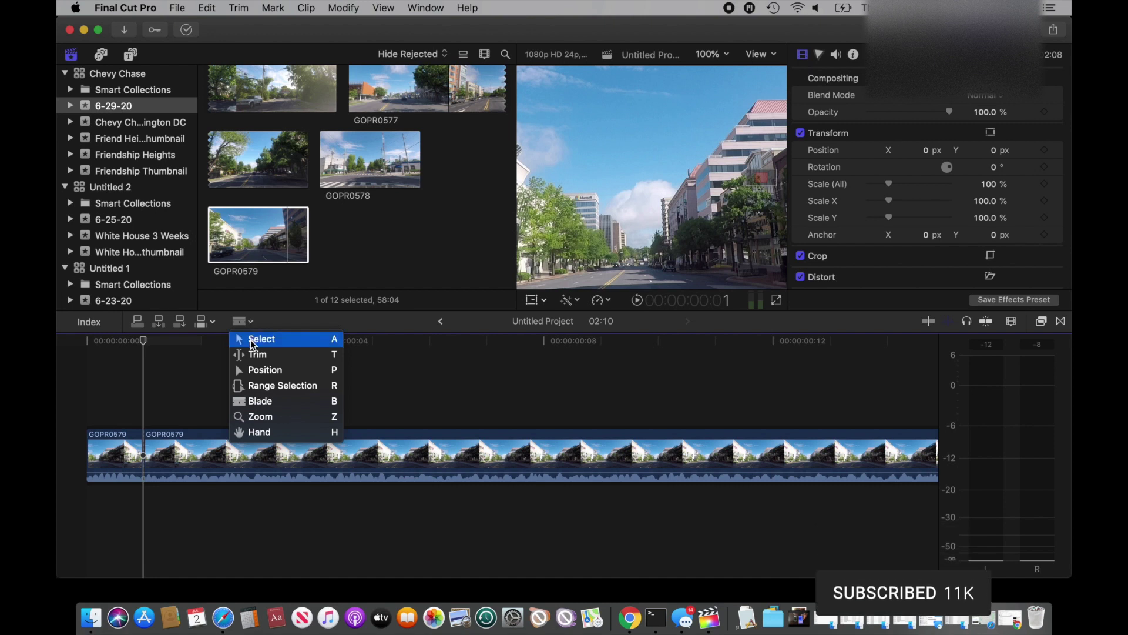
pyautogui.click(259, 339)
pyautogui.click(186, 434)
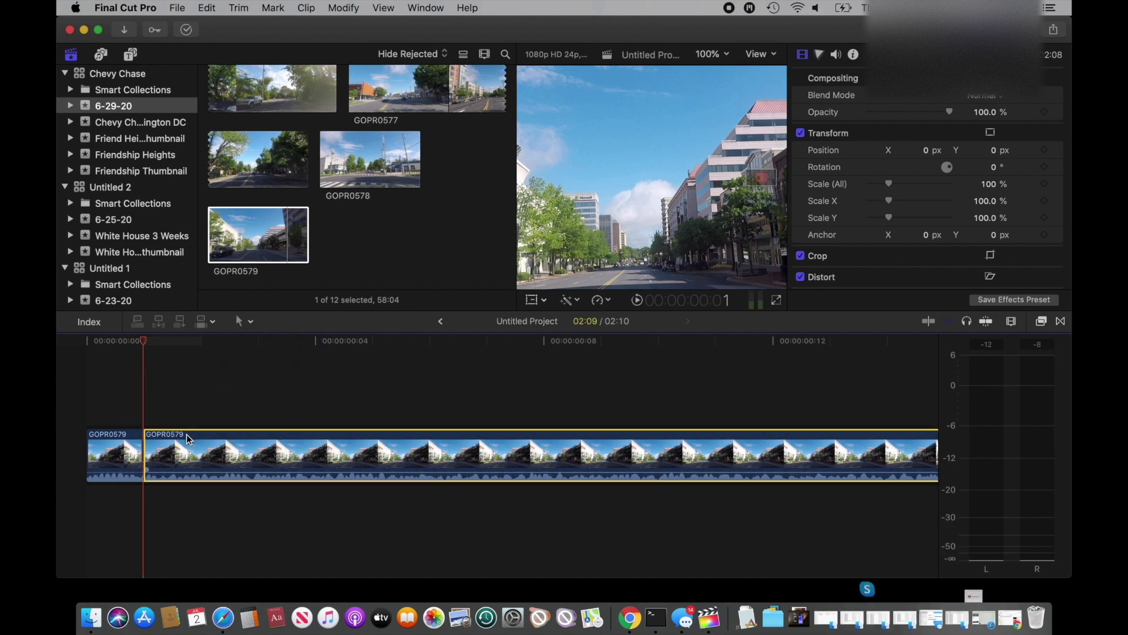
pyautogui.press('Delete')
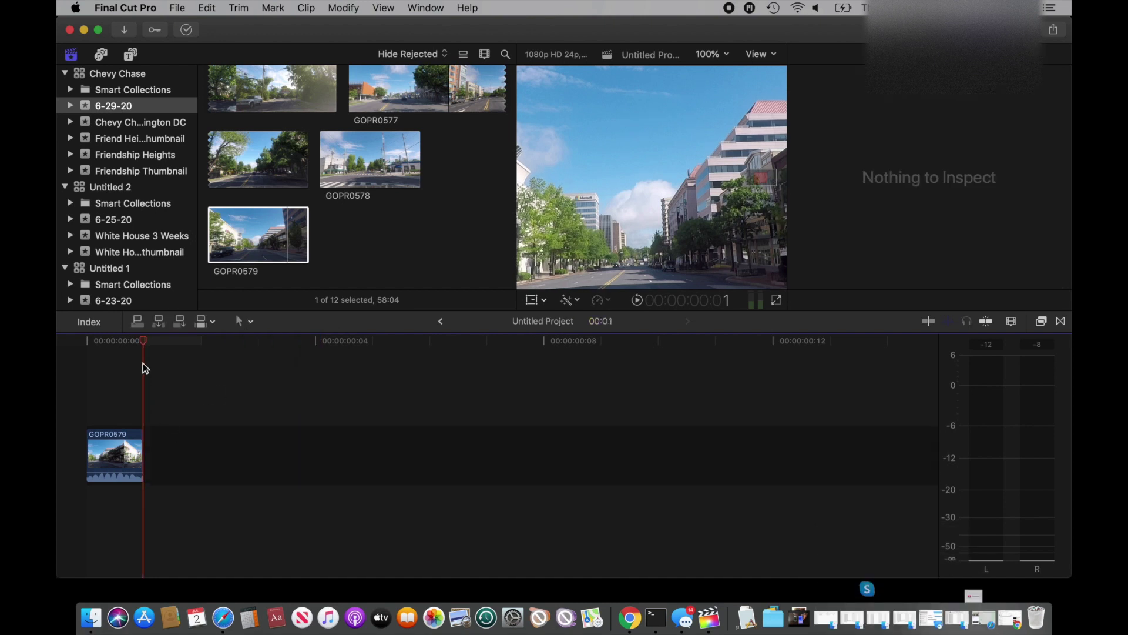
# Step: Search the installed titles for "Custom" and place the Custom title above the one-frame clip at the project start
pyautogui.moveTo(145, 342); pyautogui.dragTo(86, 348)
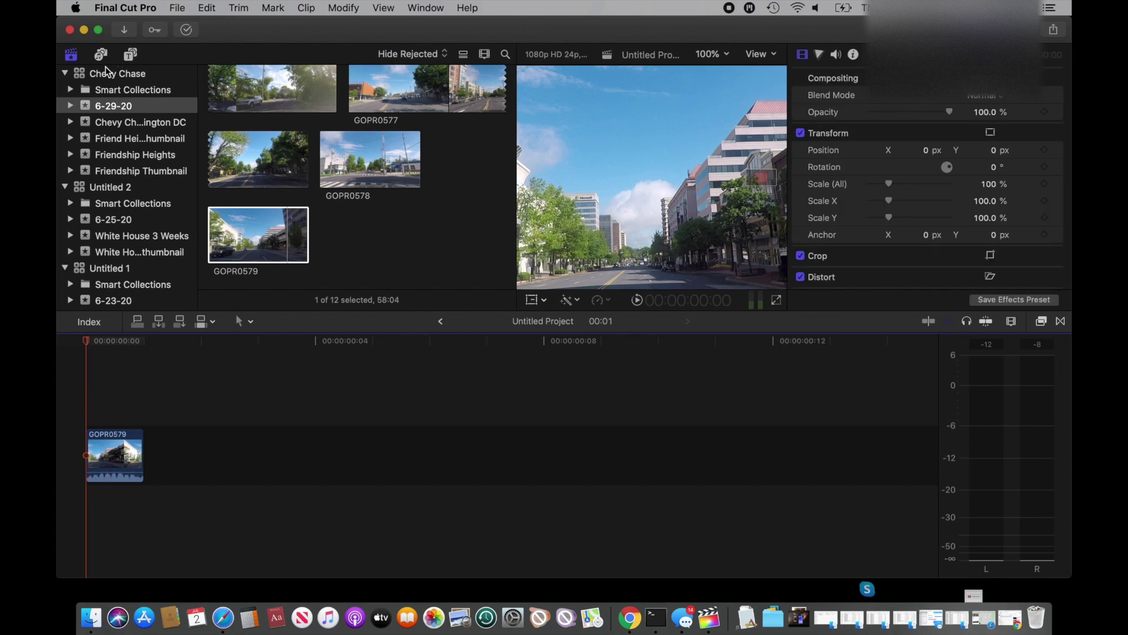
pyautogui.click(130, 54)
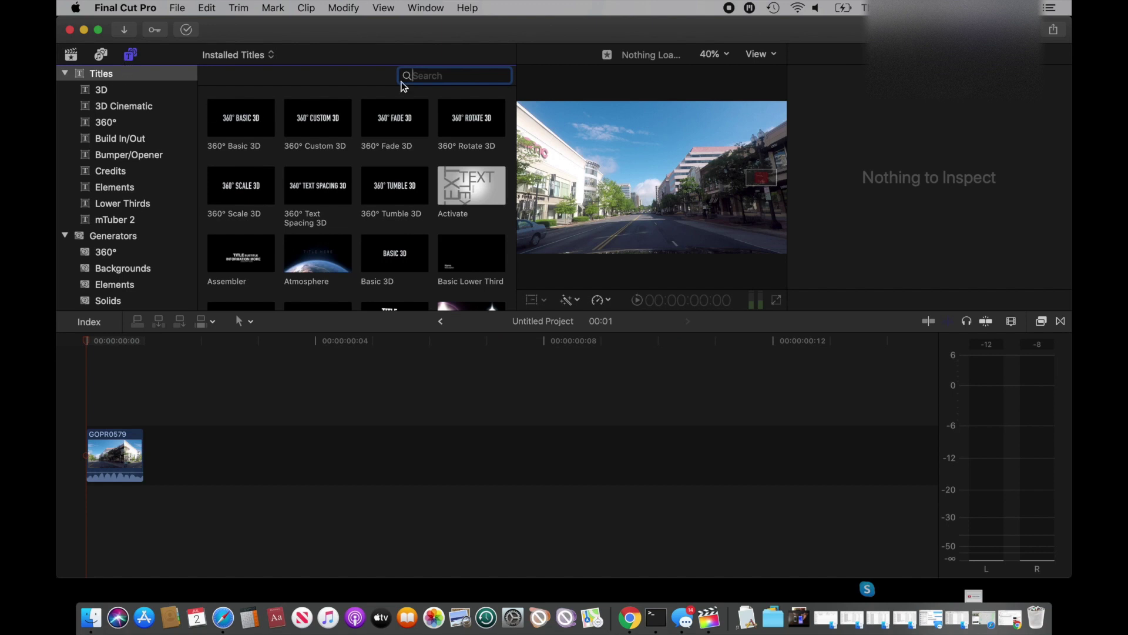
pyautogui.write('Custom')
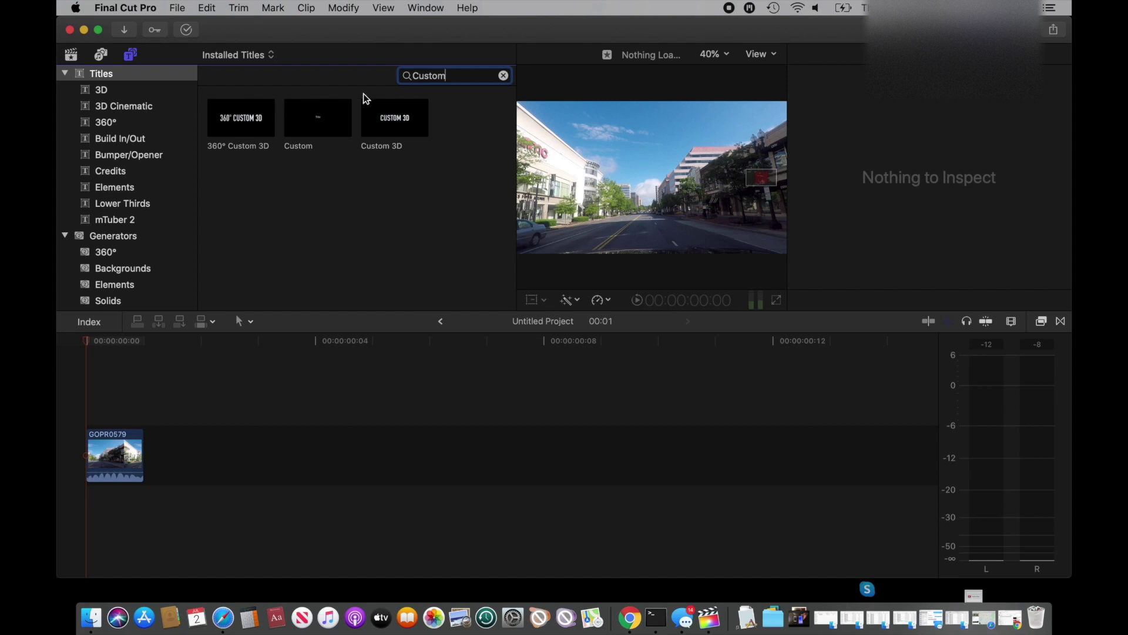
pyautogui.moveTo(322, 115); pyautogui.dragTo(124, 410)
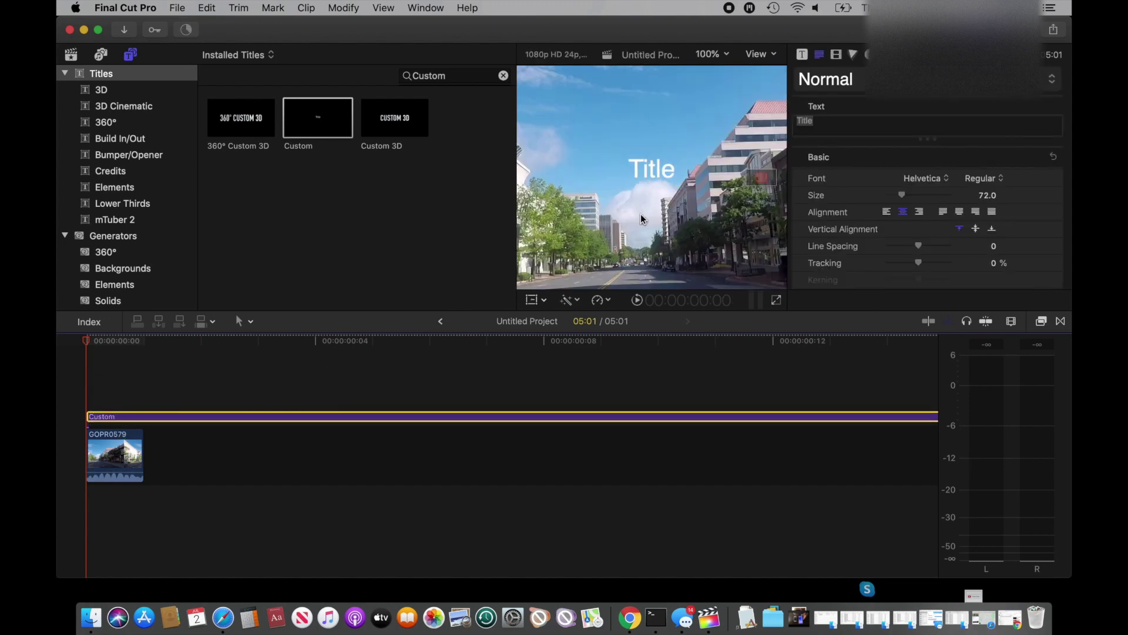
# Step: Replace the Custom title's placeholder text with "Friendship Heights"
pyautogui.click(823, 123)
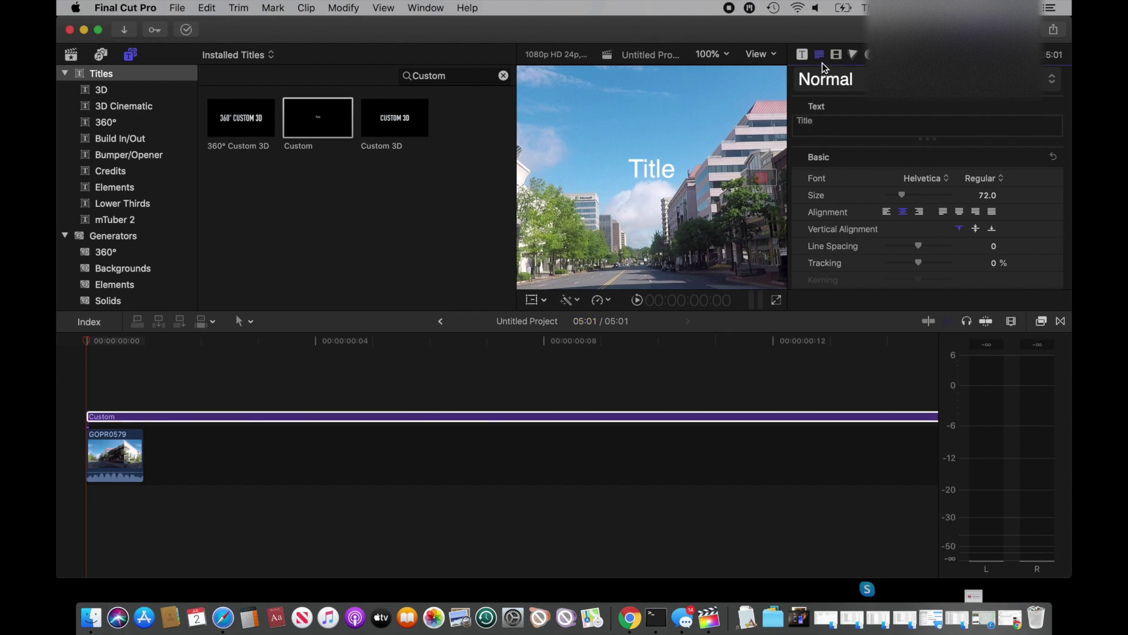
pyautogui.click(802, 56)
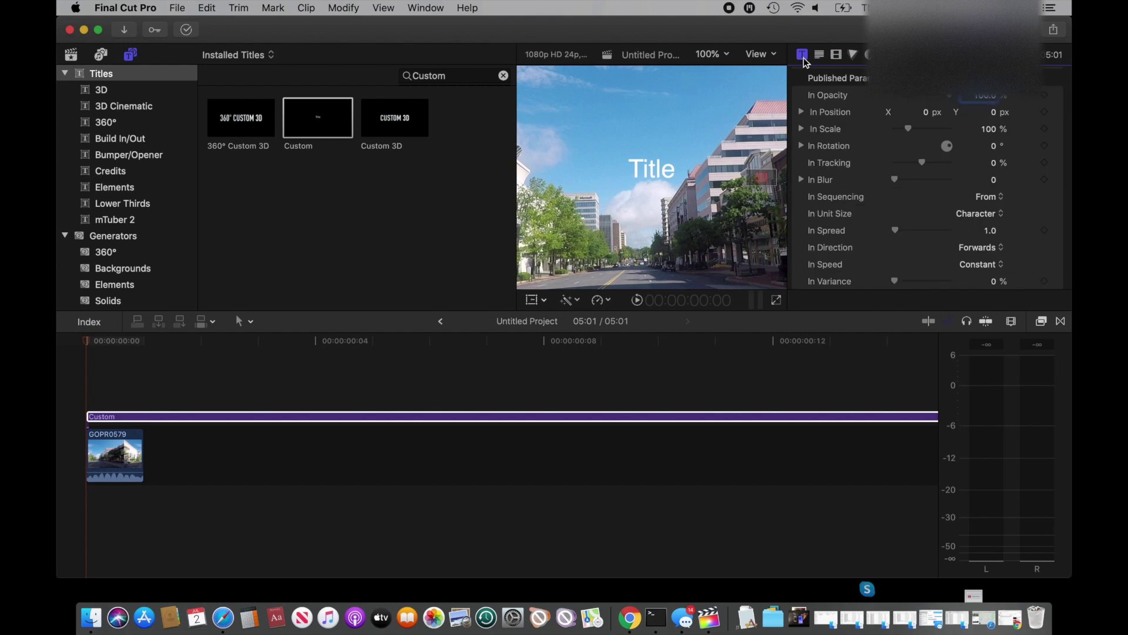
pyautogui.click(819, 55)
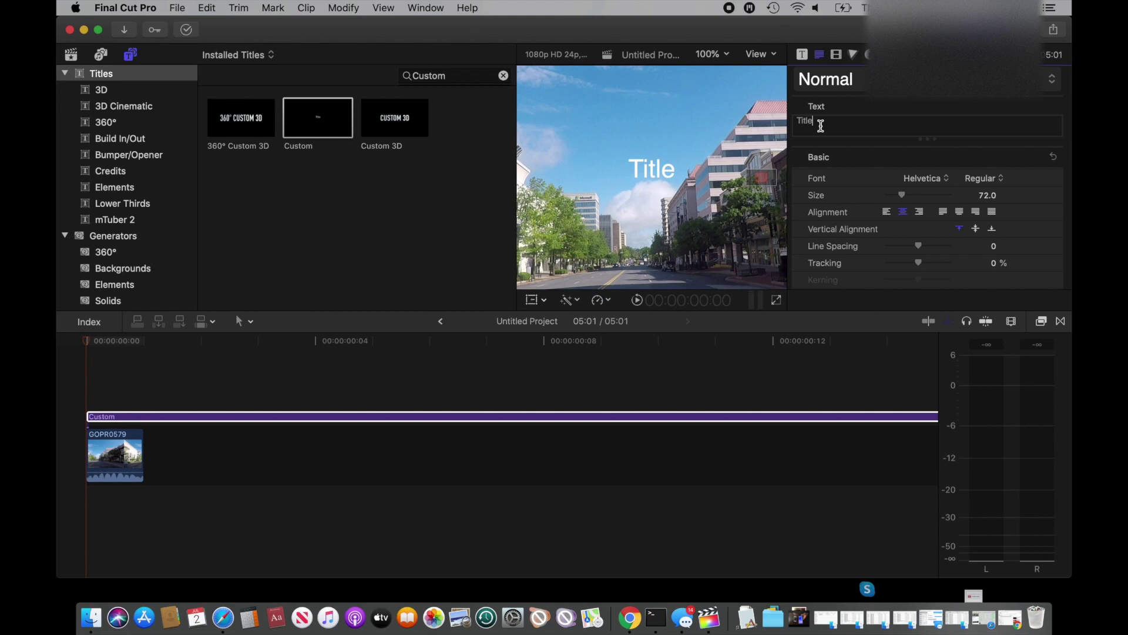
pyautogui.press('BackSpace')
pyautogui.press('BackSpace')
pyautogui.press('BackSpace')
pyautogui.press('BackSpace')
pyautogui.press('BackSpace')
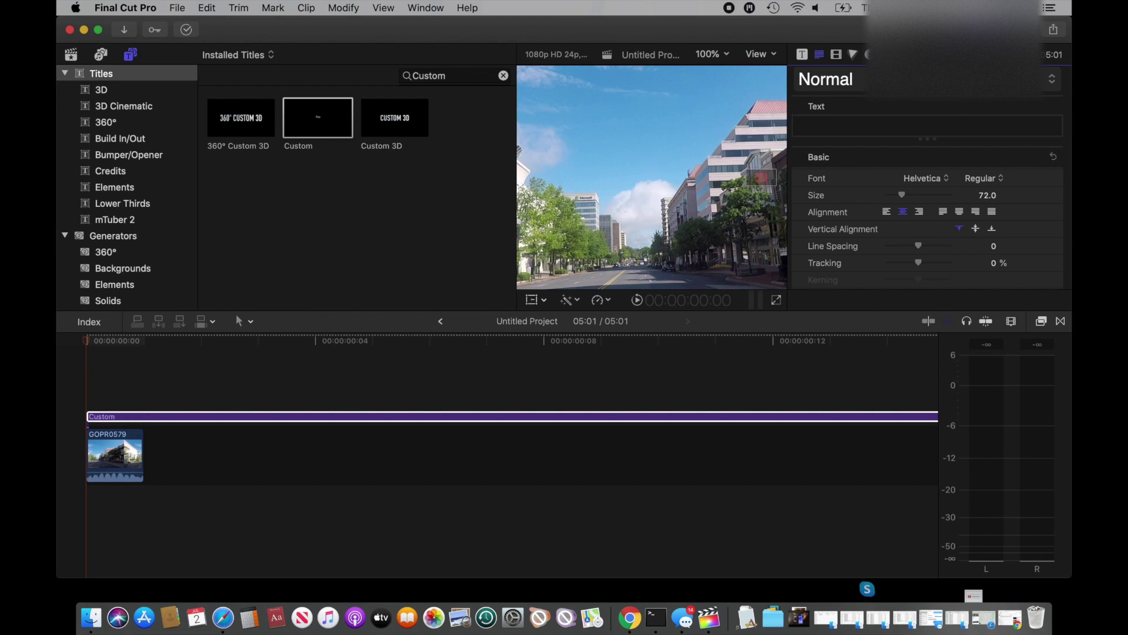
pyautogui.write('Friend')
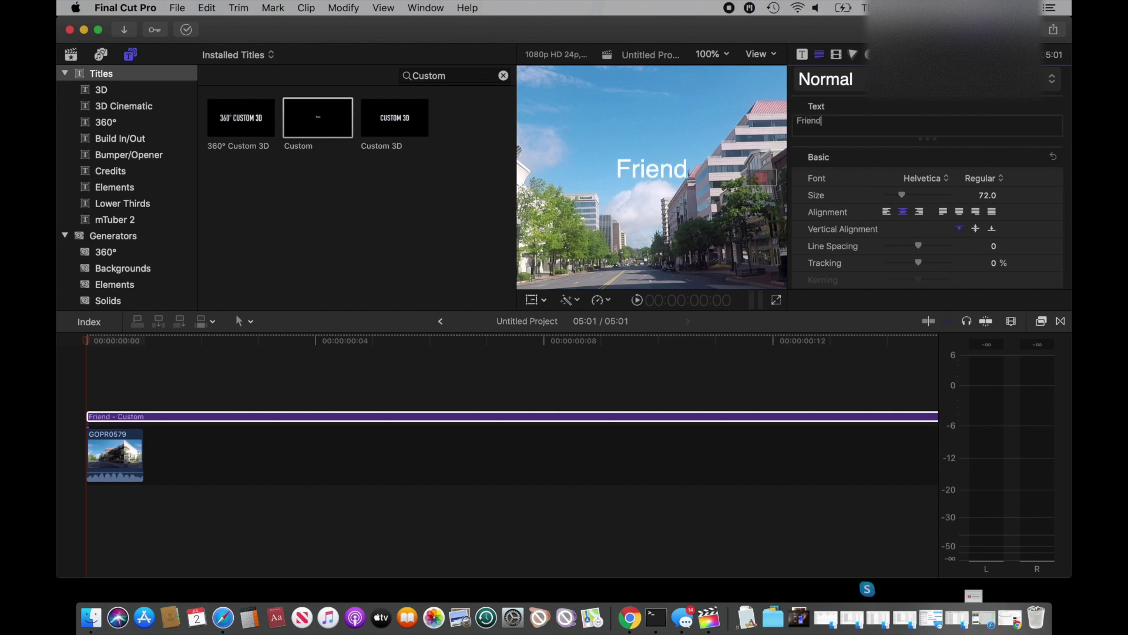
pyautogui.write('ship')
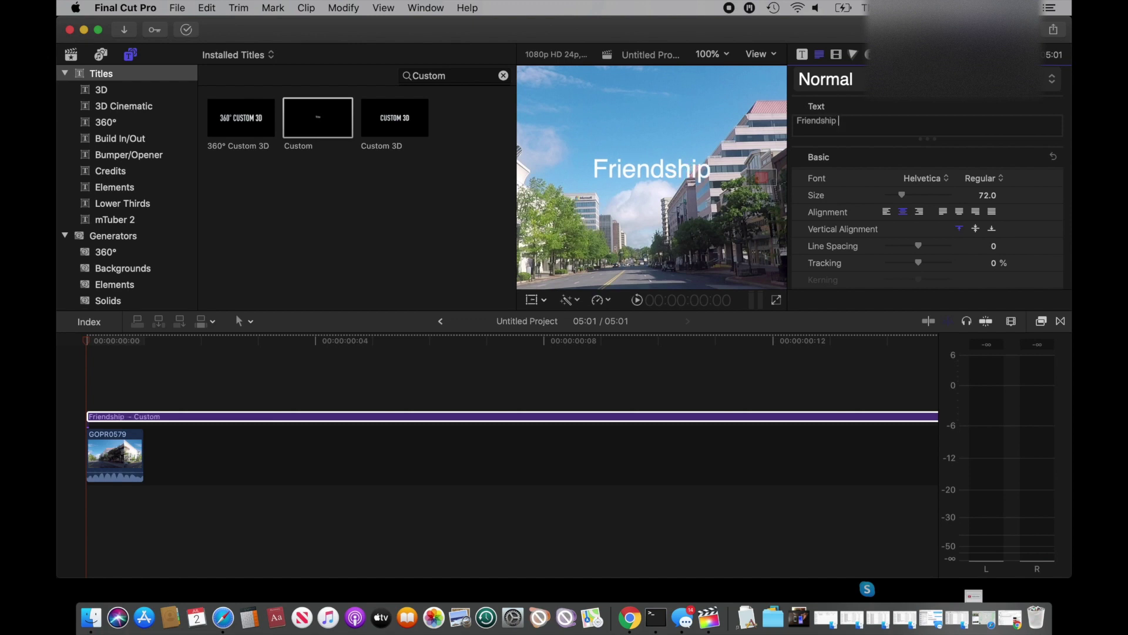
pyautogui.write(' Heights')
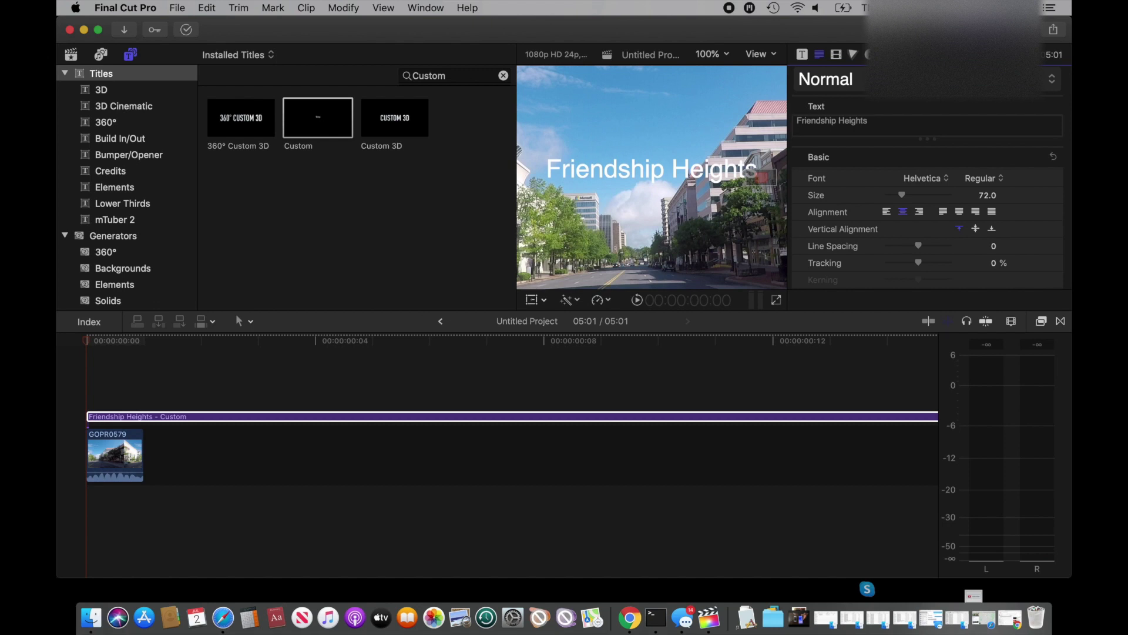
# Step: Add "Washington DC" a few lines below "Friendship Heights" and move the whole title higher in the frame
pyautogui.press('super+a')
pyautogui.press('BackSpace')
pyautogui.write('Washi')
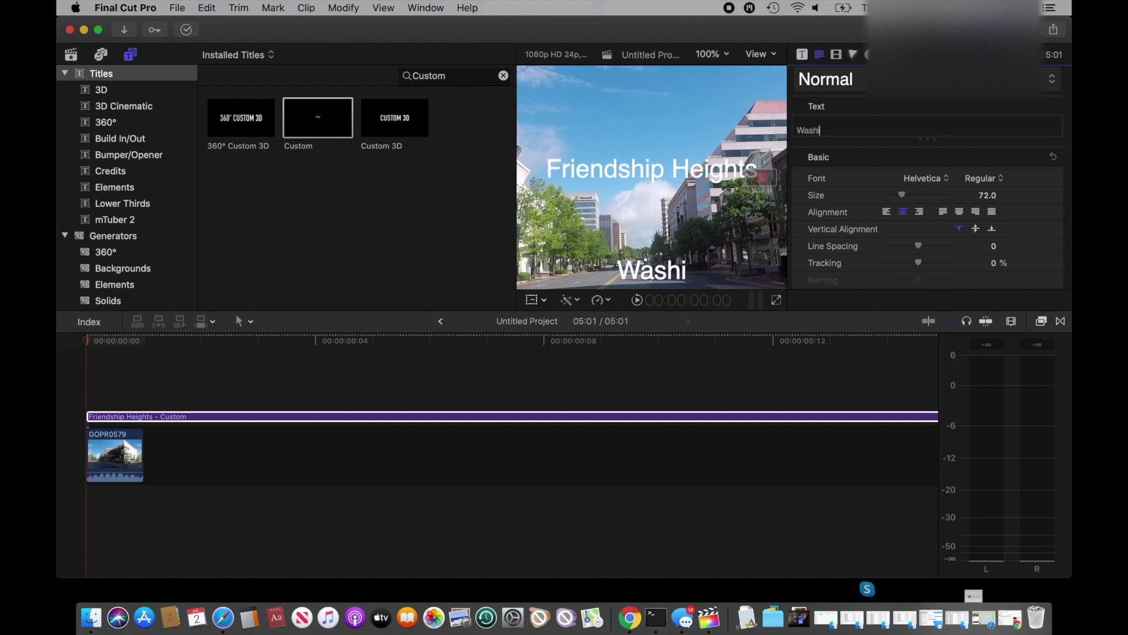
pyautogui.write('ngton DC')
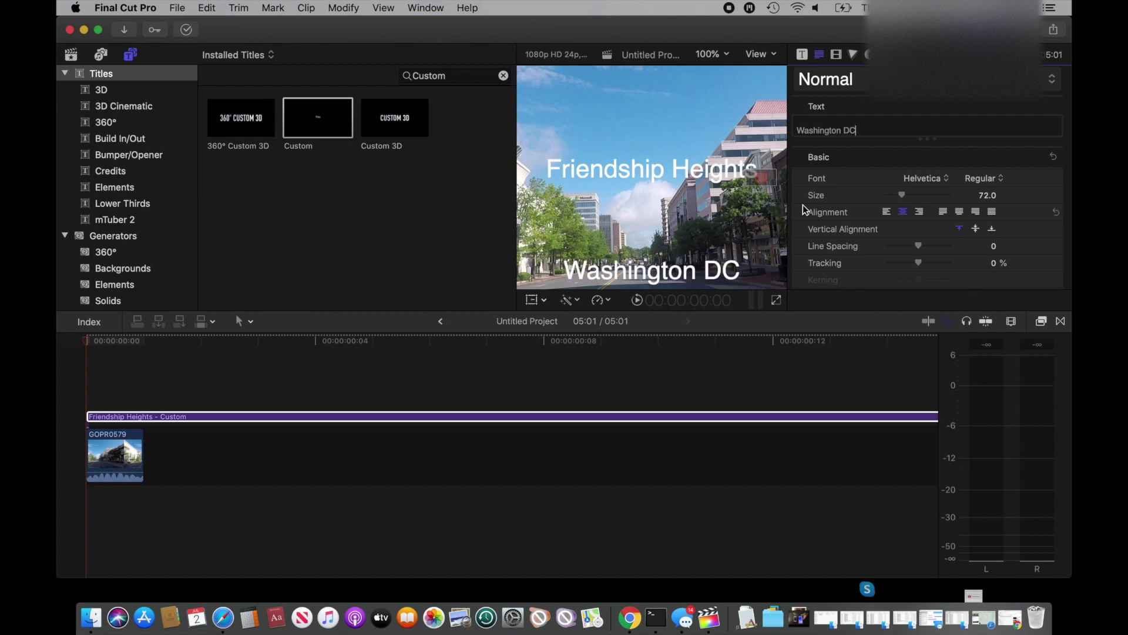
pyautogui.moveTo(692, 209); pyautogui.dragTo(692, 165)
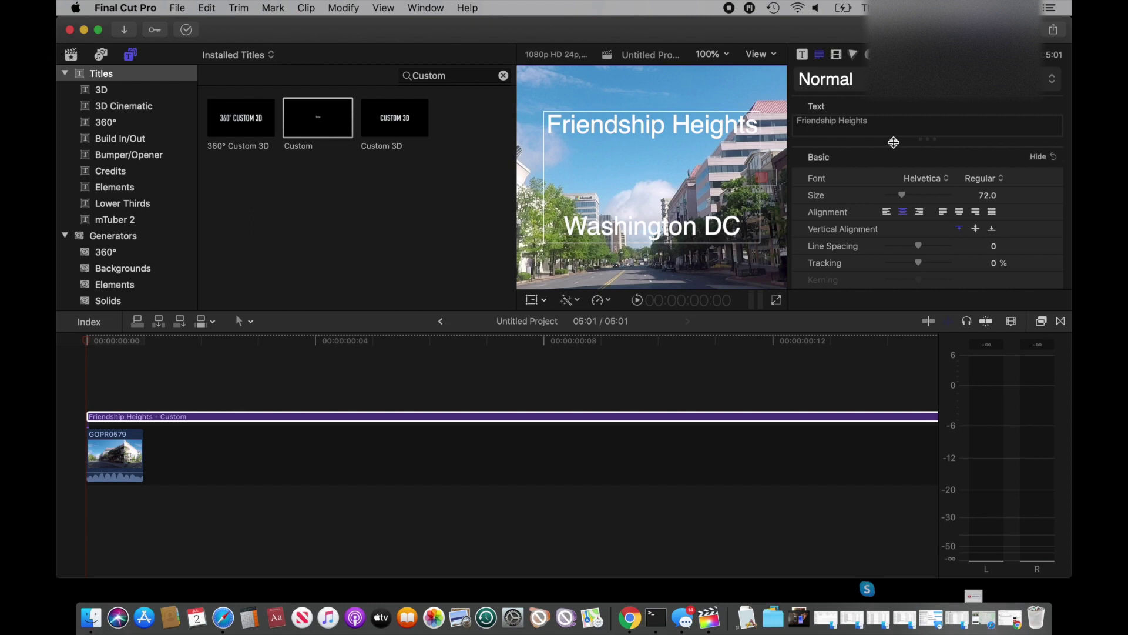
# Step: Try the Blue Plastic 3D style and the Fantasy 2D style on the title text
pyautogui.click(1052, 86)
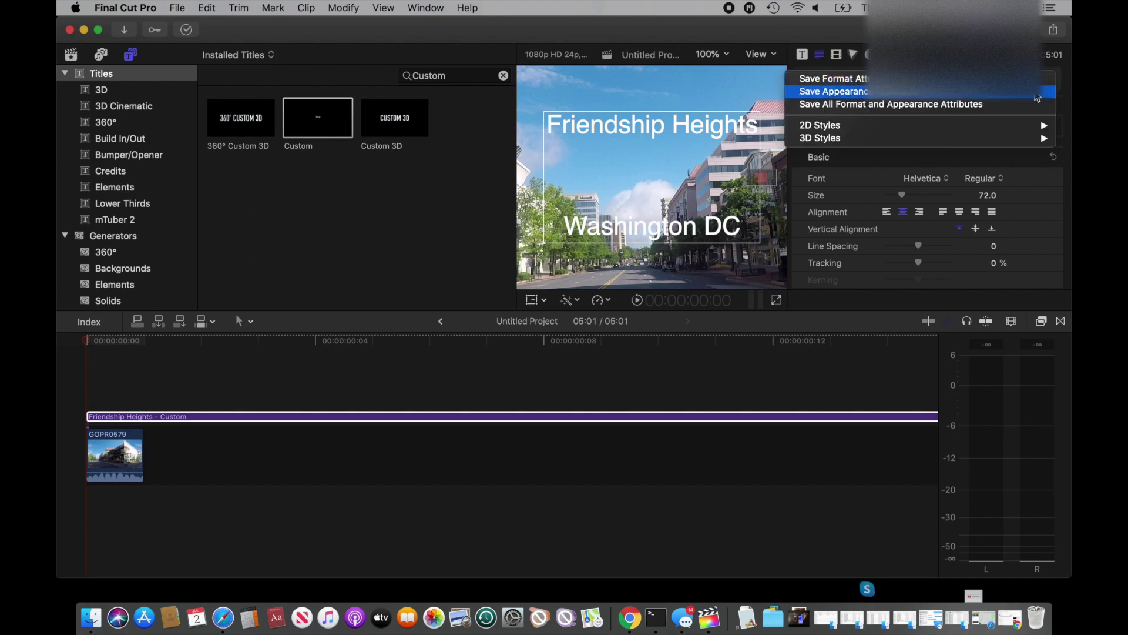
pyautogui.moveTo(997, 126)
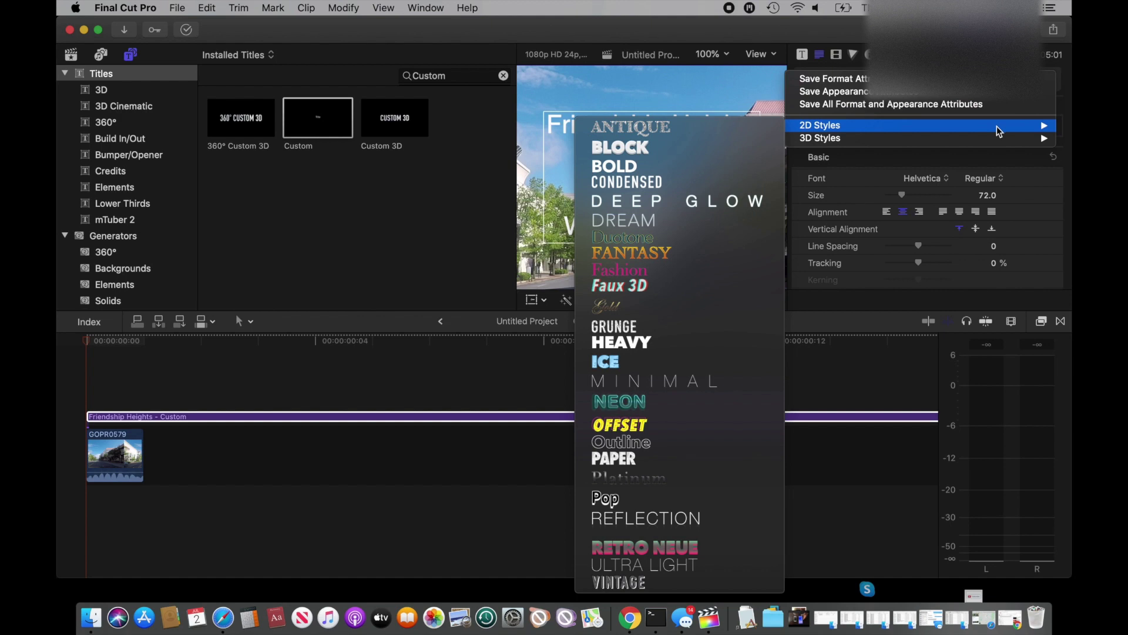
pyautogui.moveTo(819, 139)
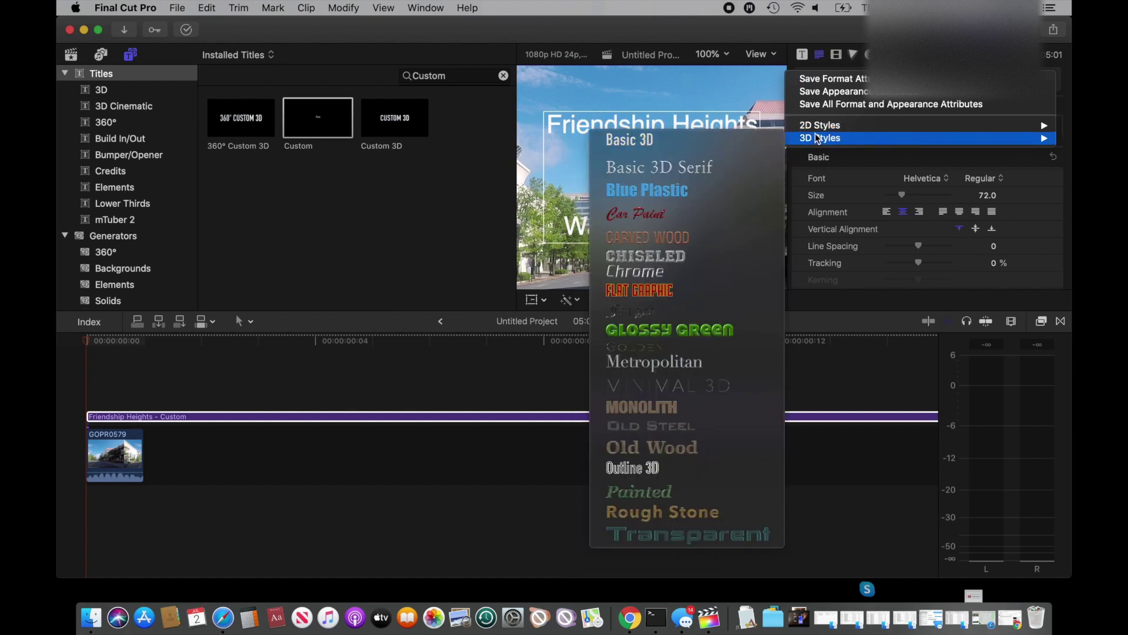
pyautogui.click(742, 186)
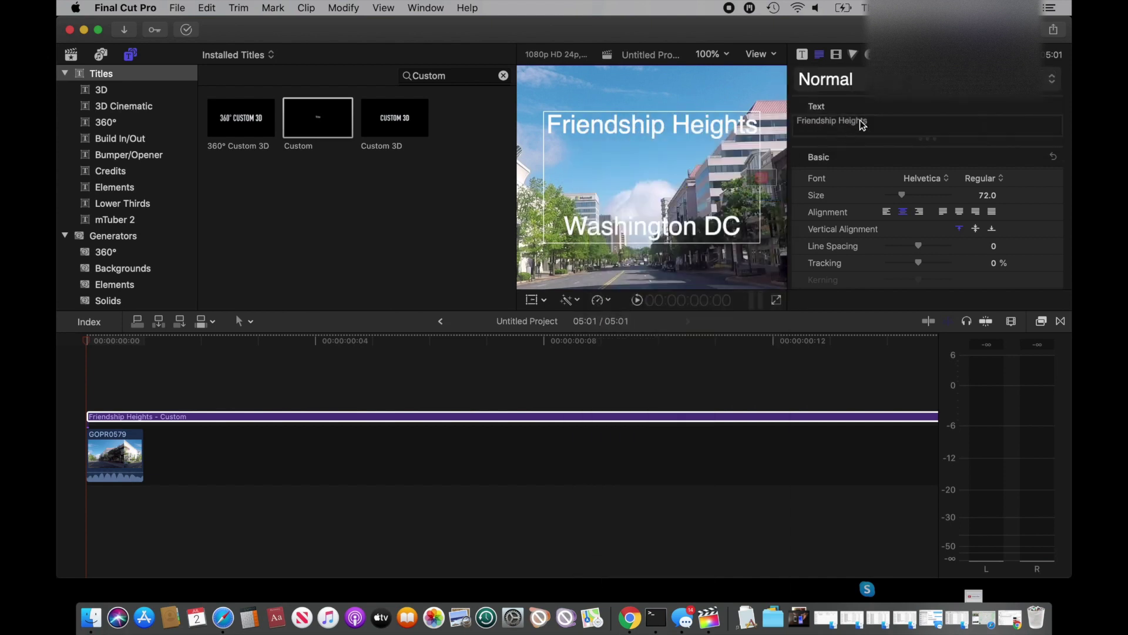
pyautogui.click(1052, 80)
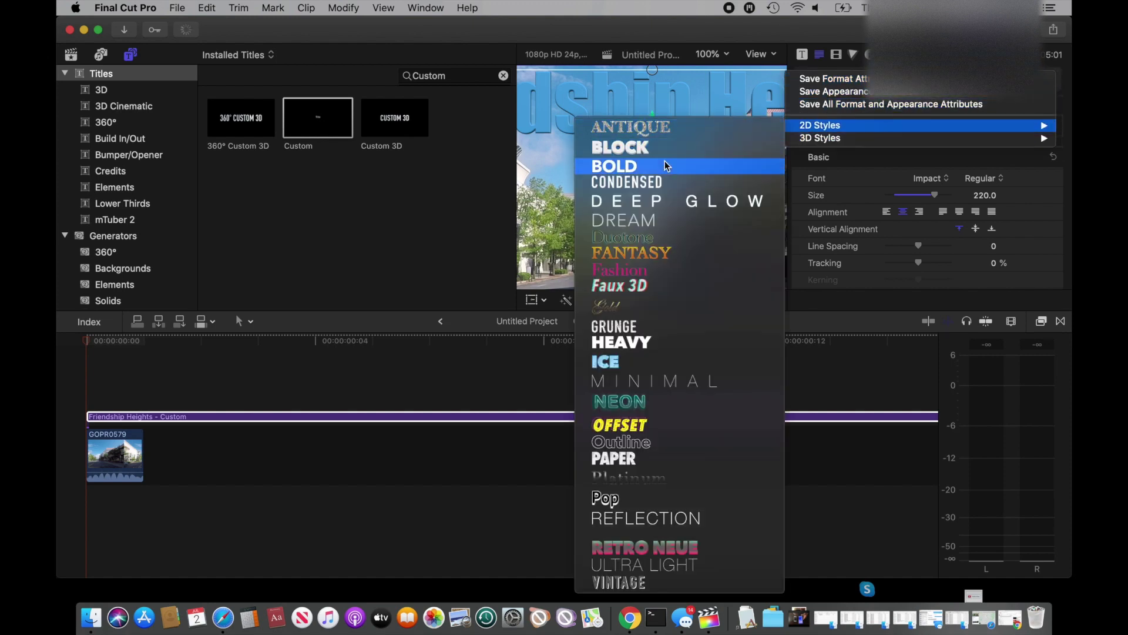
pyautogui.click(651, 250)
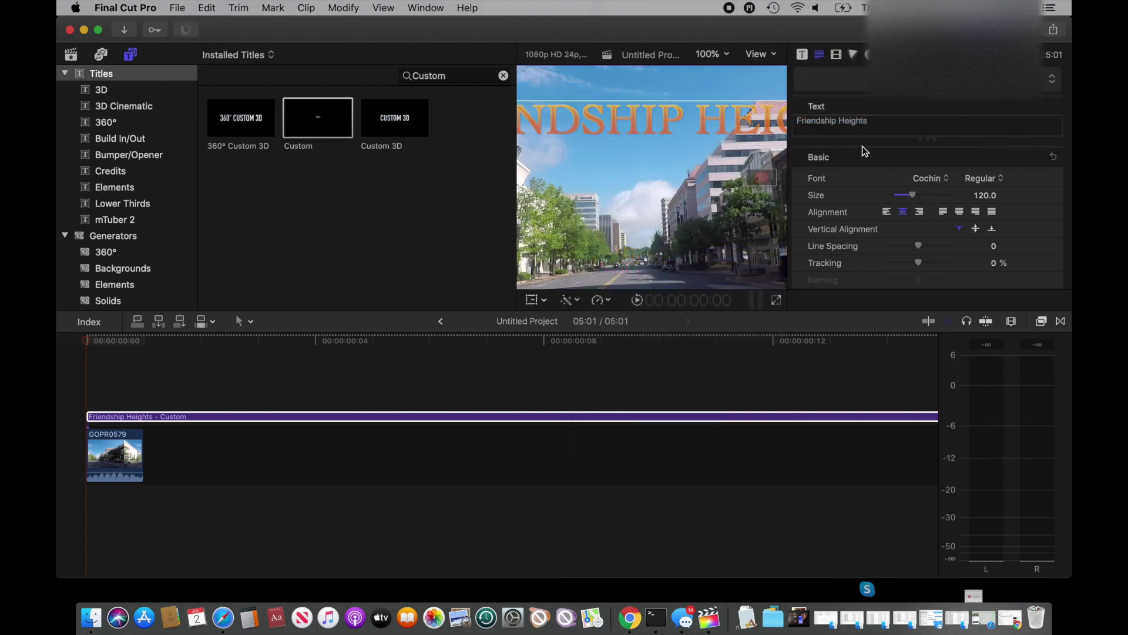
# Step: Apply the Block 2D style to the title and nudge the text slightly upward in the frame
pyautogui.click(1052, 83)
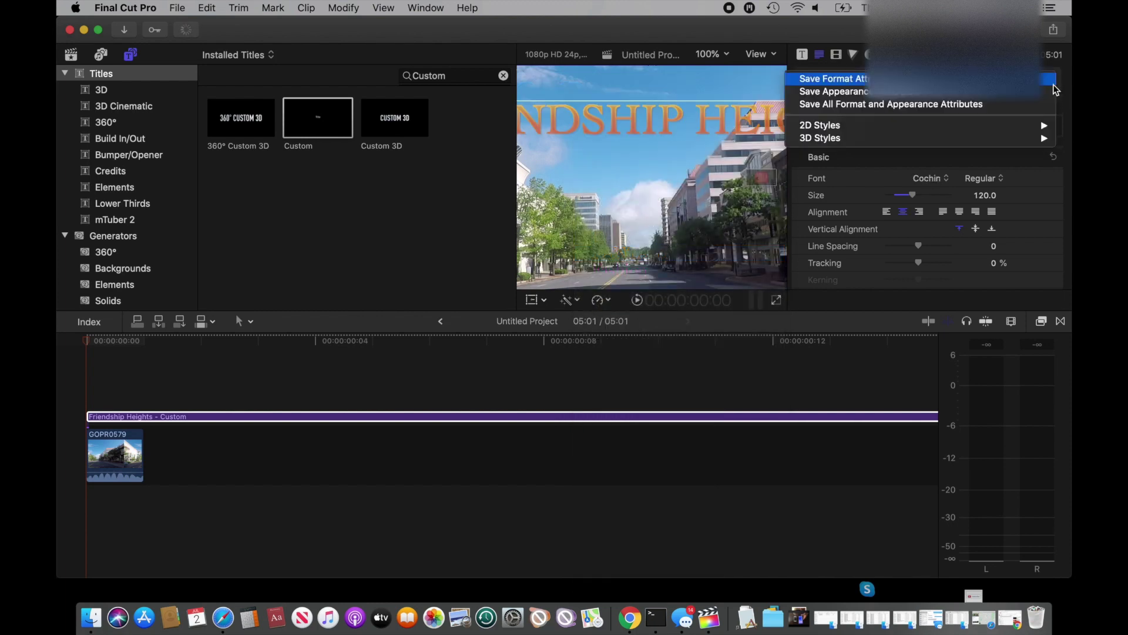
pyautogui.moveTo(967, 125)
pyautogui.moveTo(881, 139)
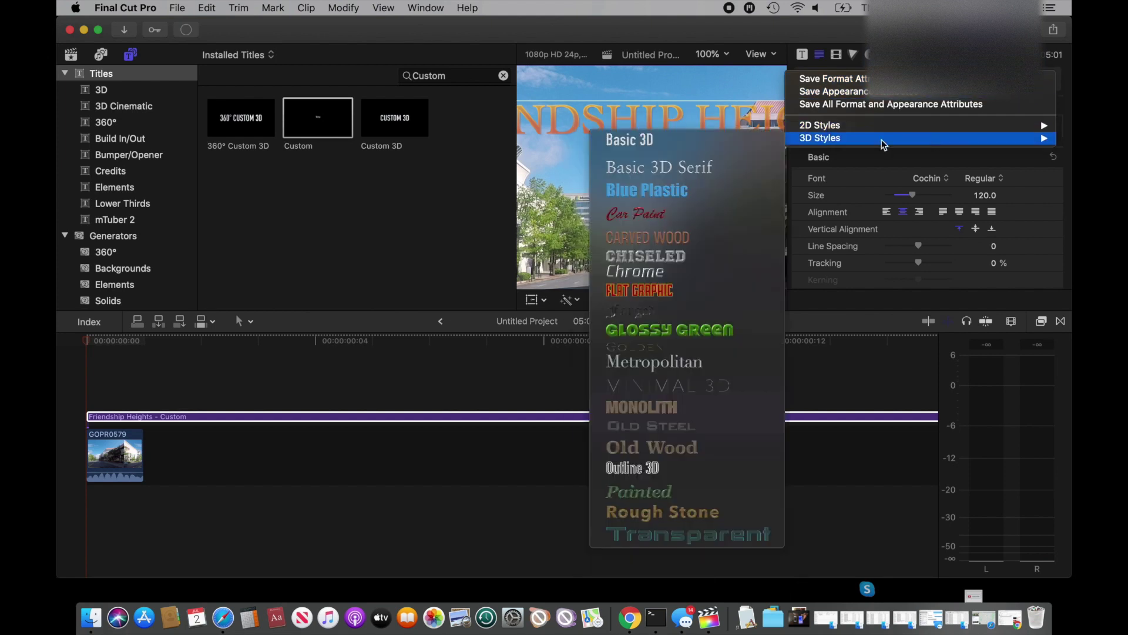
pyautogui.moveTo(823, 126)
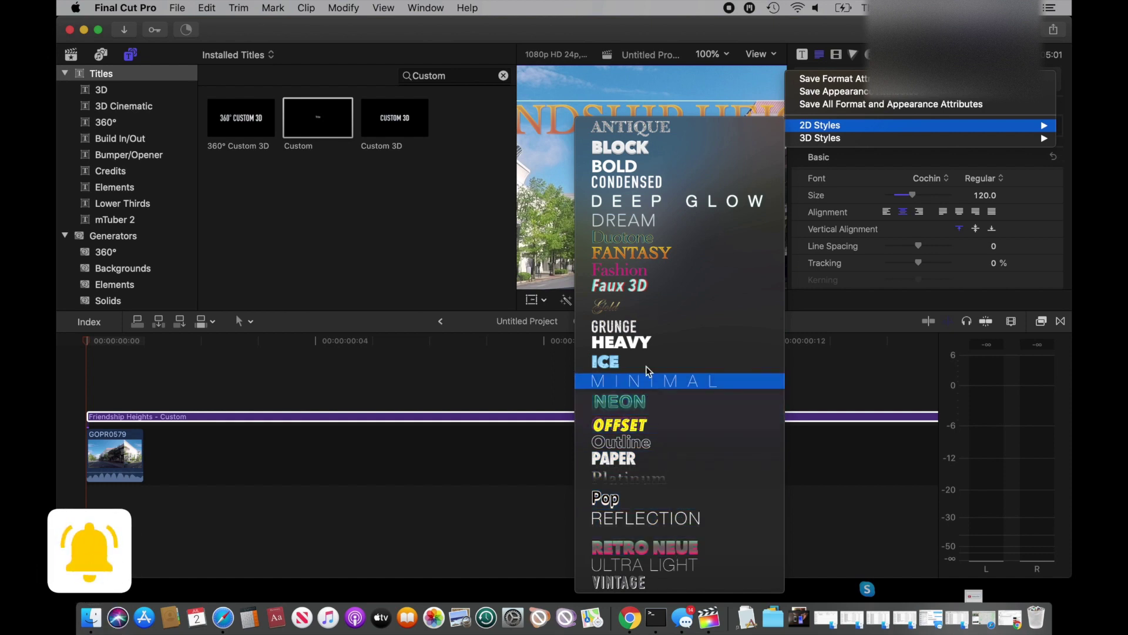
pyautogui.click(625, 147)
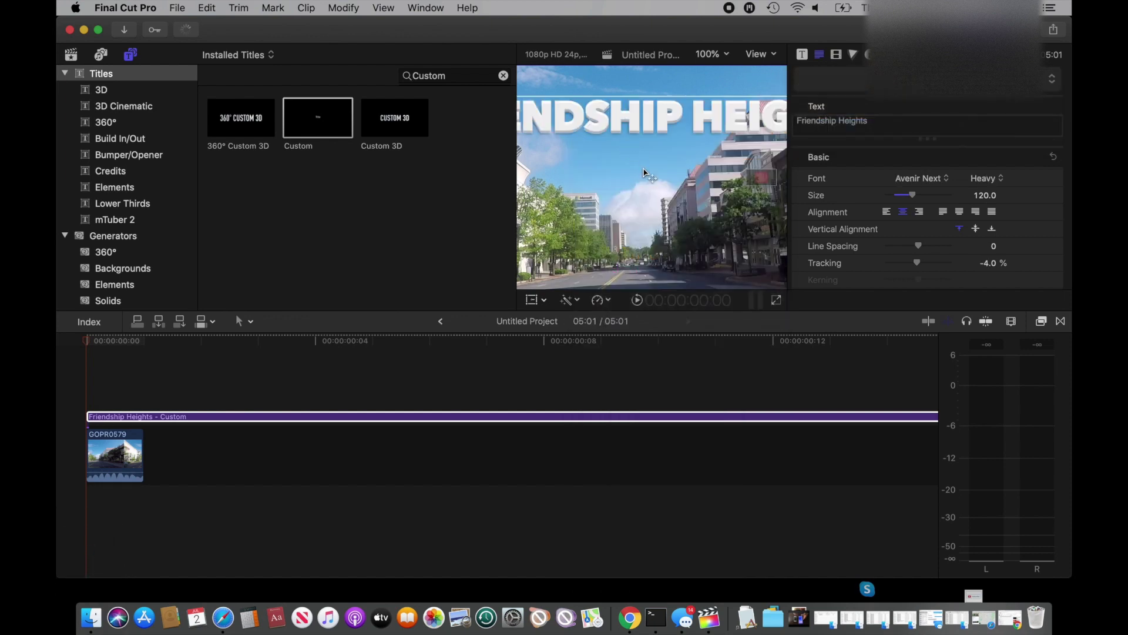
pyautogui.moveTo(643, 172); pyautogui.dragTo(635, 167)
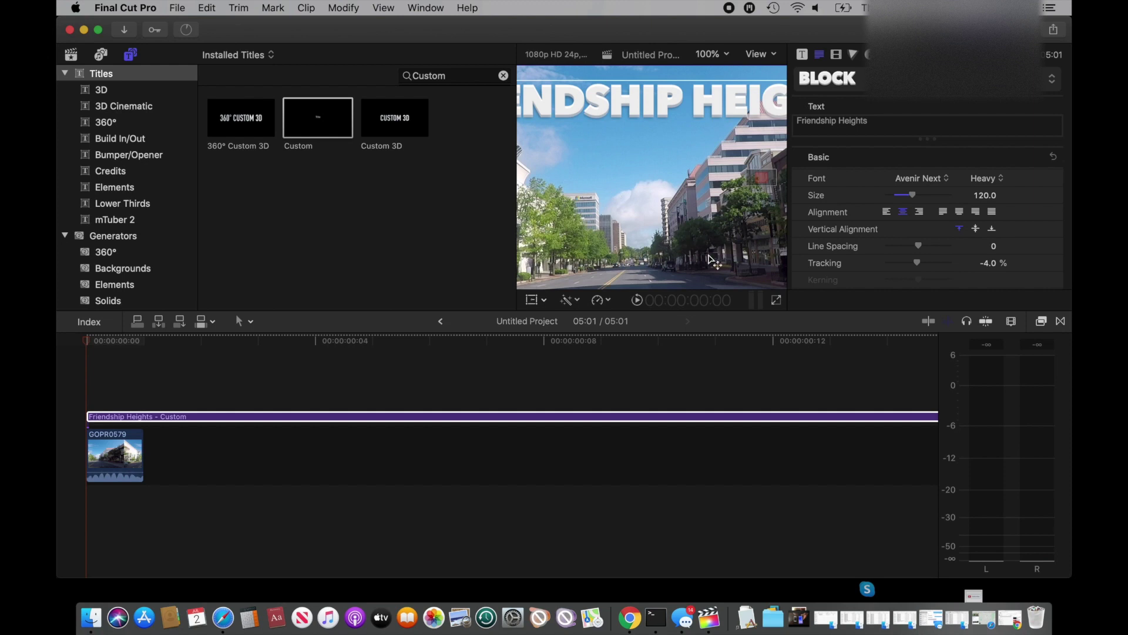
# Step: View the first frame full screen and reposition the title higher over the street footage
pyautogui.click(776, 301)
pyautogui.moveTo(616, 532)
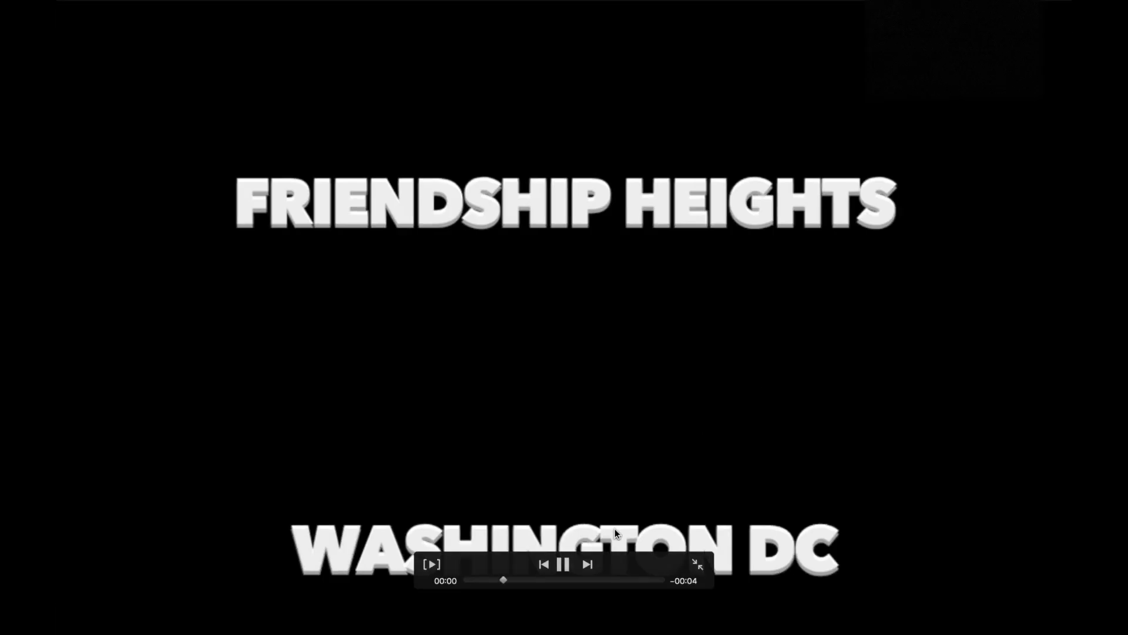
pyautogui.click(563, 563)
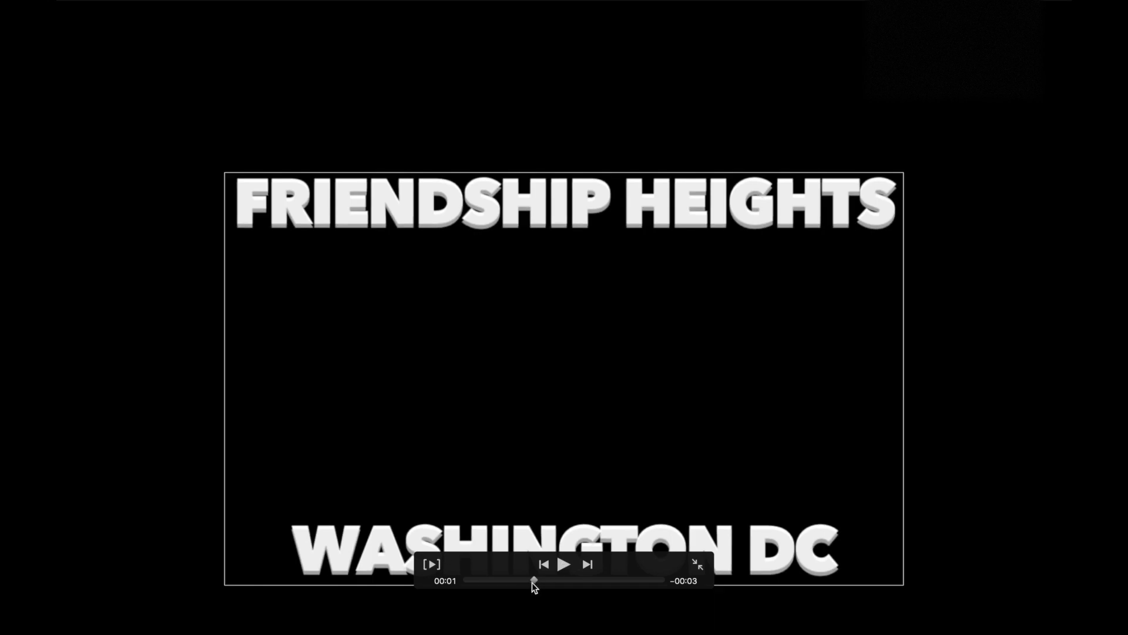
pyautogui.moveTo(534, 583); pyautogui.dragTo(465, 582)
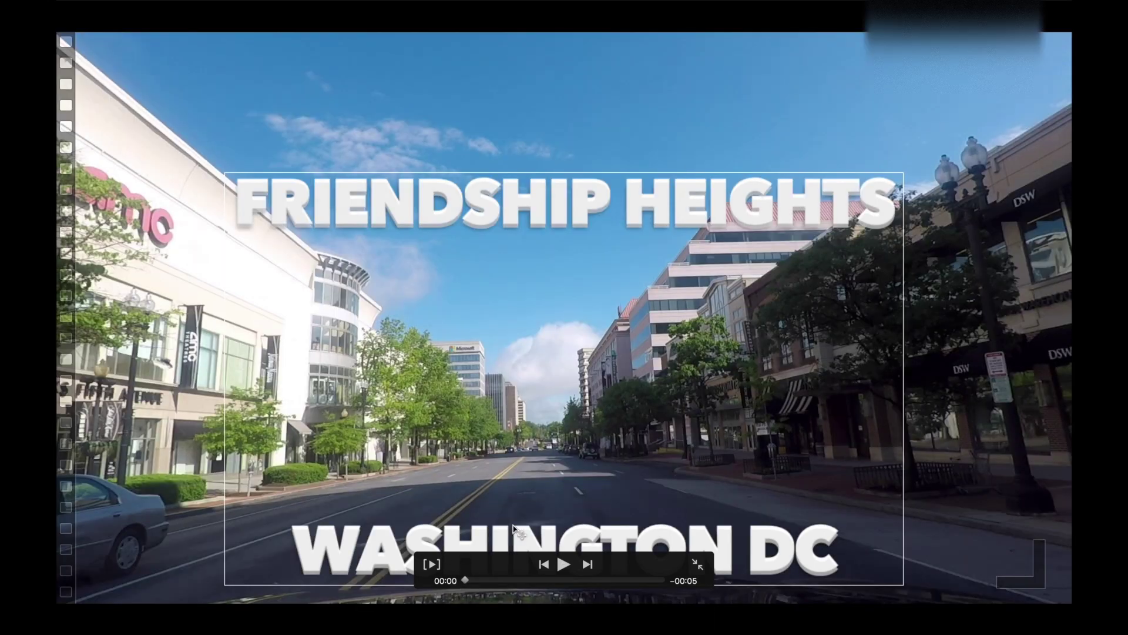
pyautogui.moveTo(589, 452); pyautogui.dragTo(568, 379)
pyautogui.press('Escape')
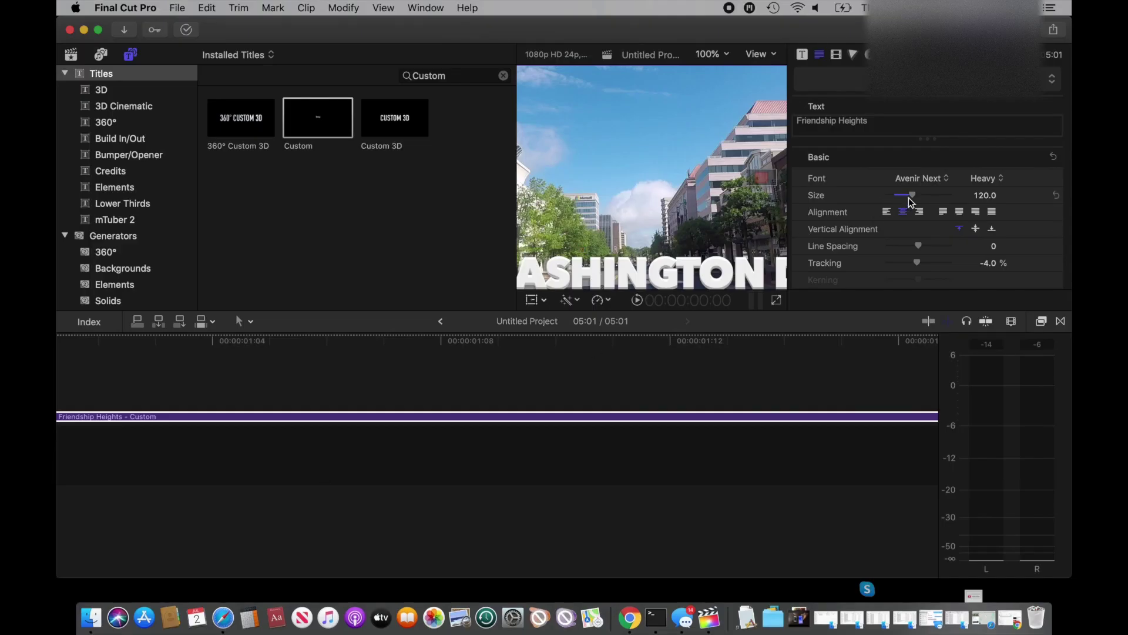
# Step: Set the title's font size to 154 and check the result full screen on the first frame
pyautogui.moveTo(915, 200); pyautogui.dragTo(924, 199)
pyautogui.click(786, 300)
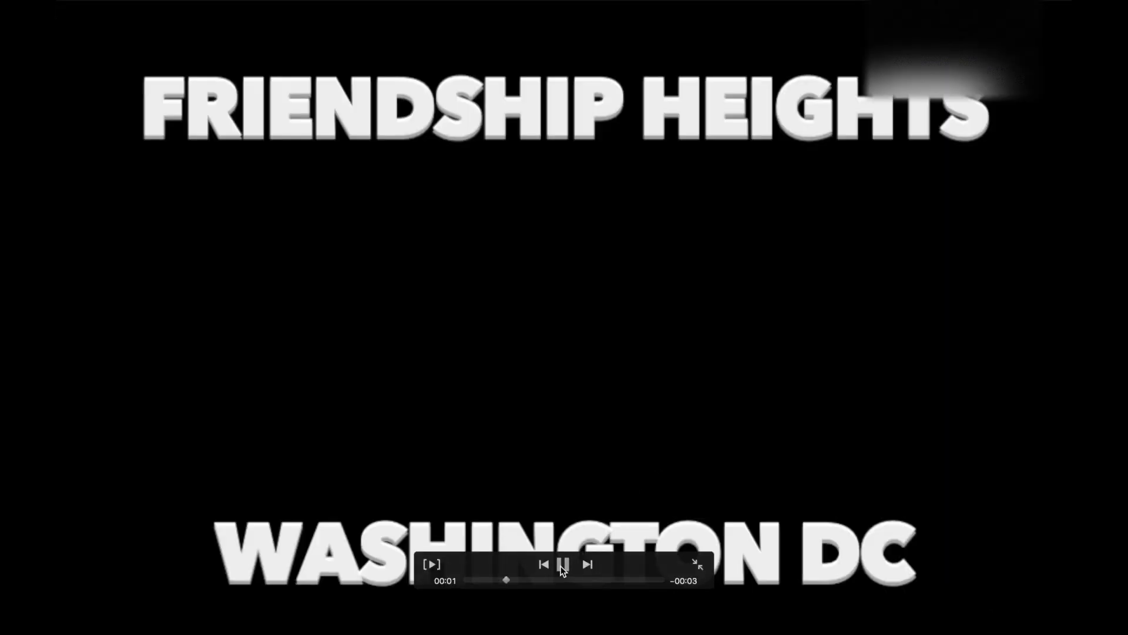
pyautogui.click(563, 565)
pyautogui.moveTo(508, 581); pyautogui.dragTo(458, 584)
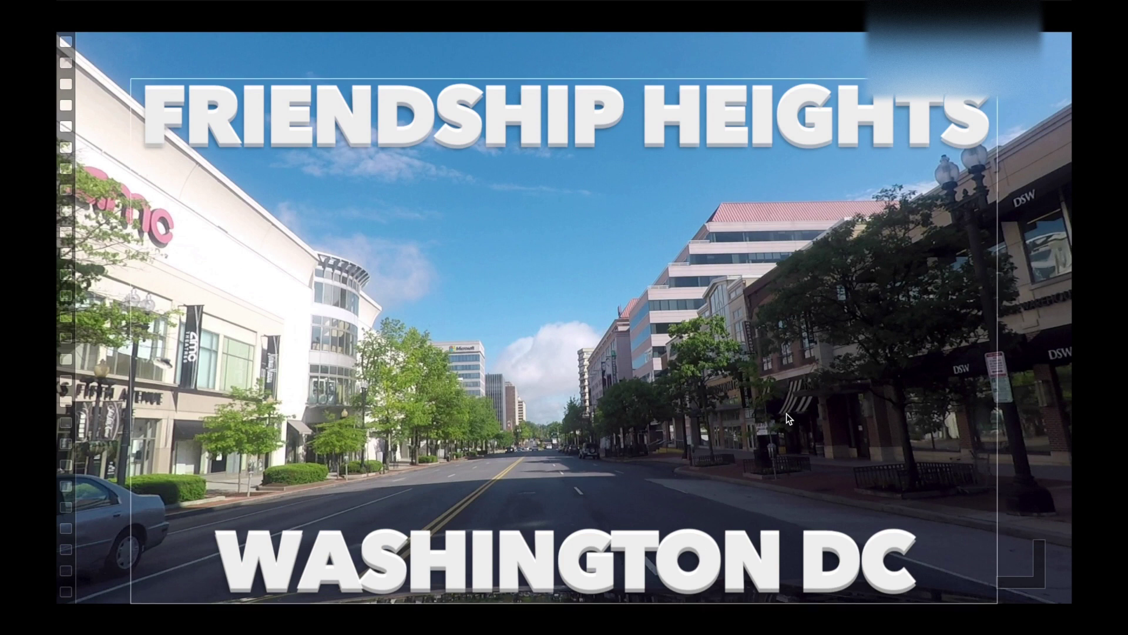
pyautogui.press('Escape')
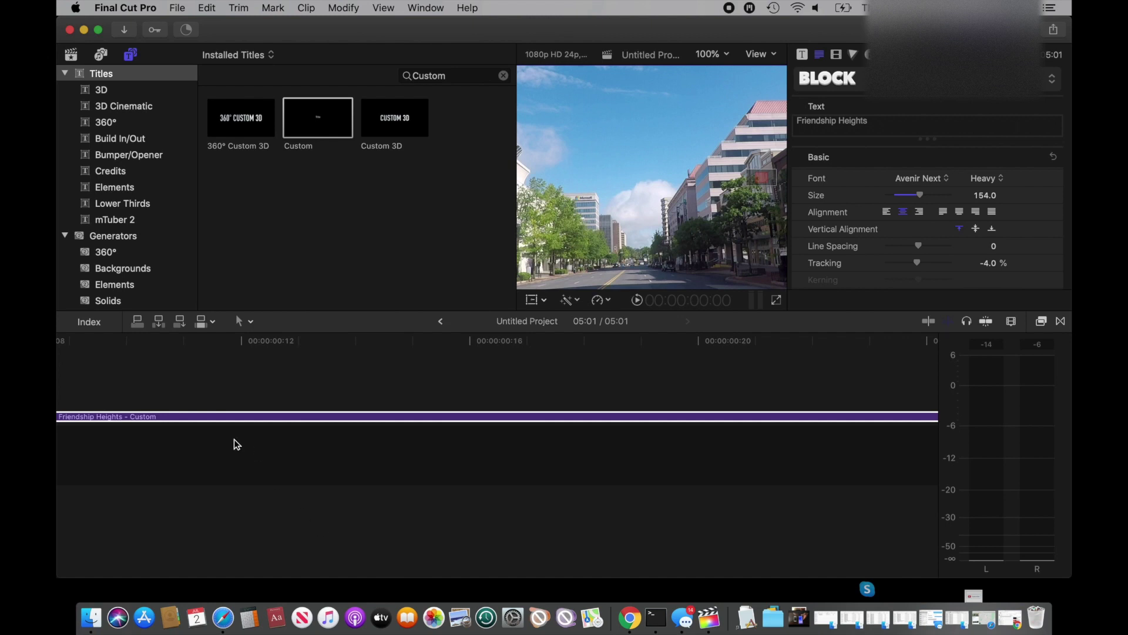
pyautogui.click(211, 413)
pyautogui.press('x')
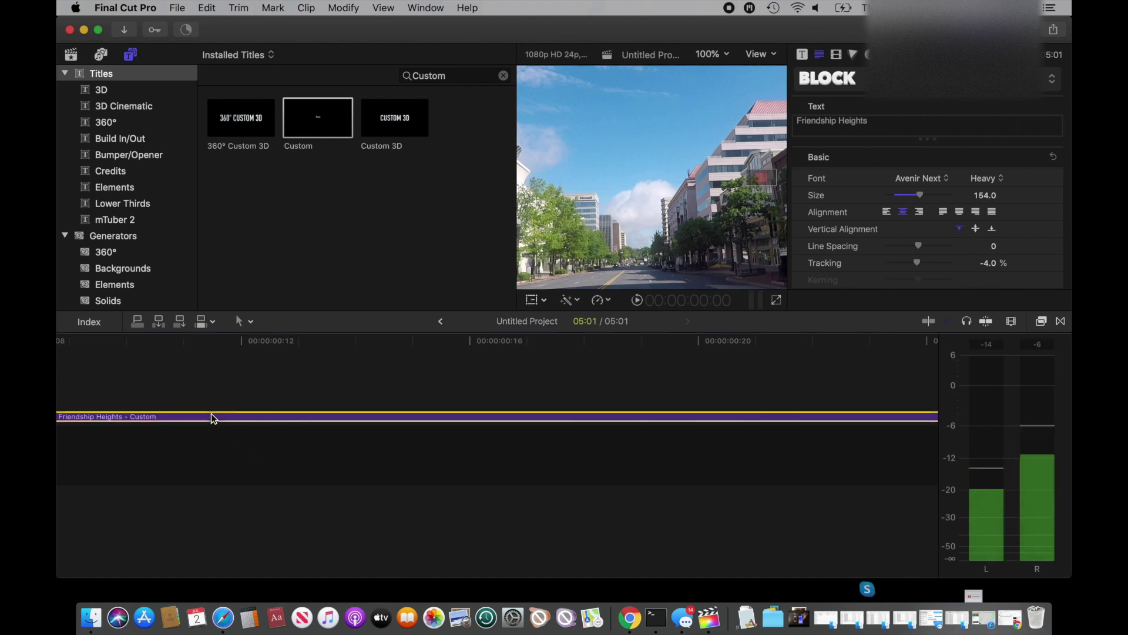
pyautogui.press('x')
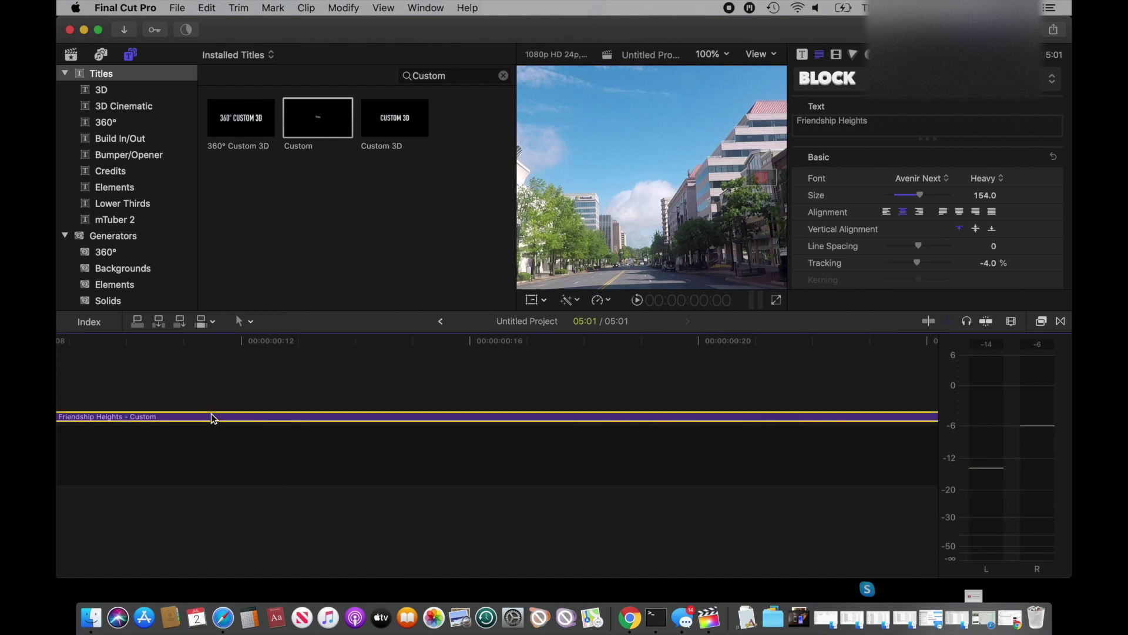
pyautogui.press('x')
# Step: Split the Friendship Heights title with the Blade tool at frame 1, where the GOPR0579 clip ends
pyautogui.click(189, 465)
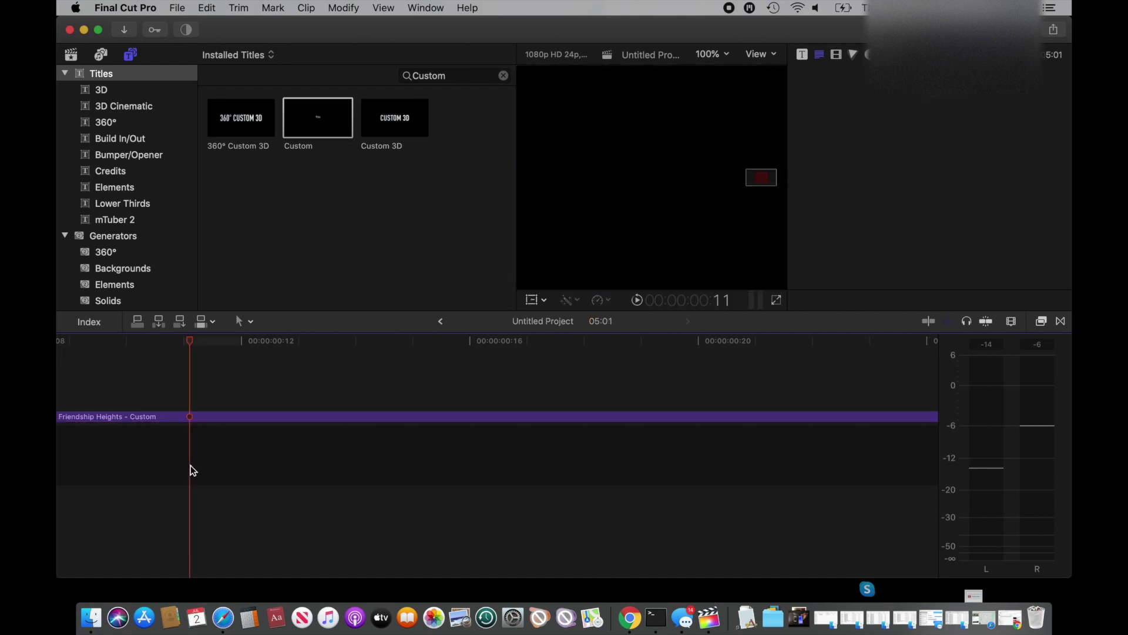
pyautogui.press('Home')
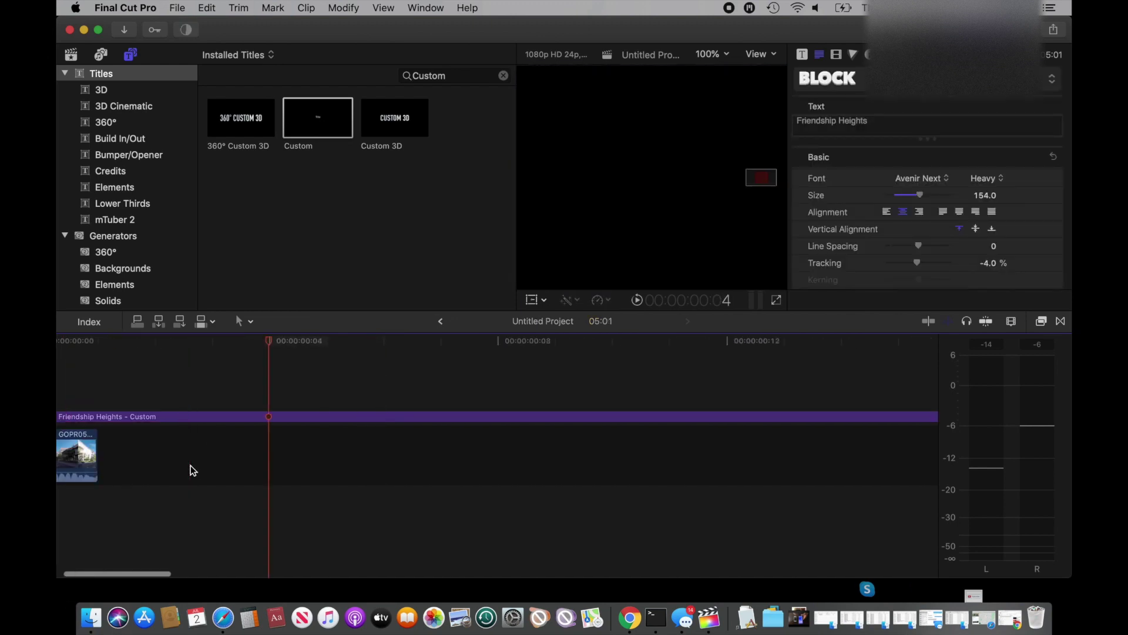
pyautogui.press('Right')
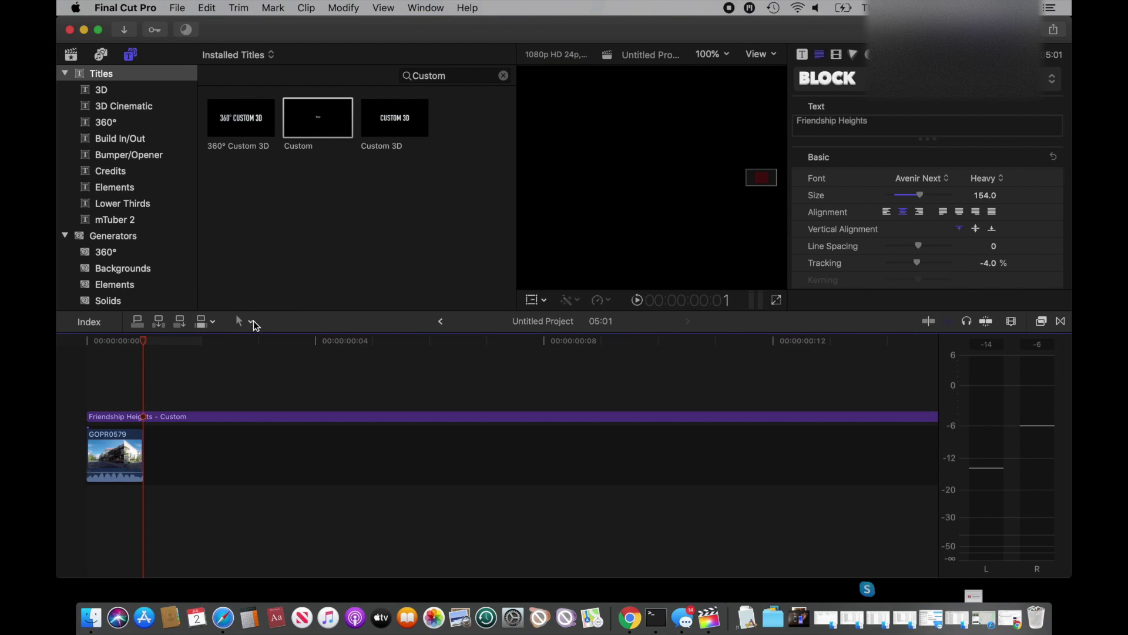
pyautogui.click(245, 322)
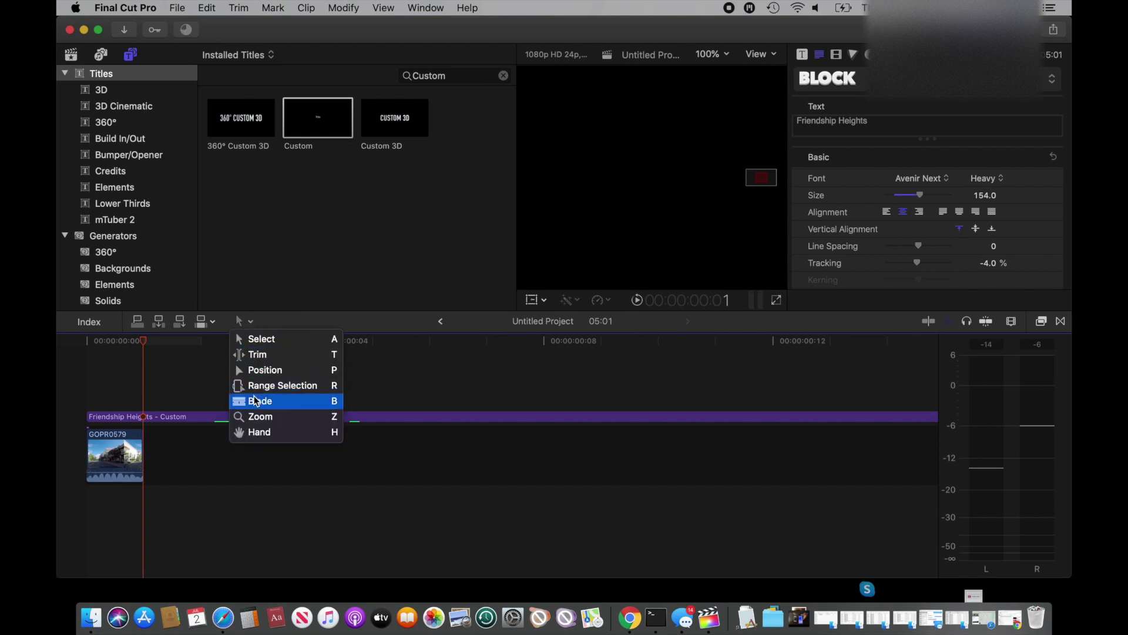
pyautogui.click(256, 402)
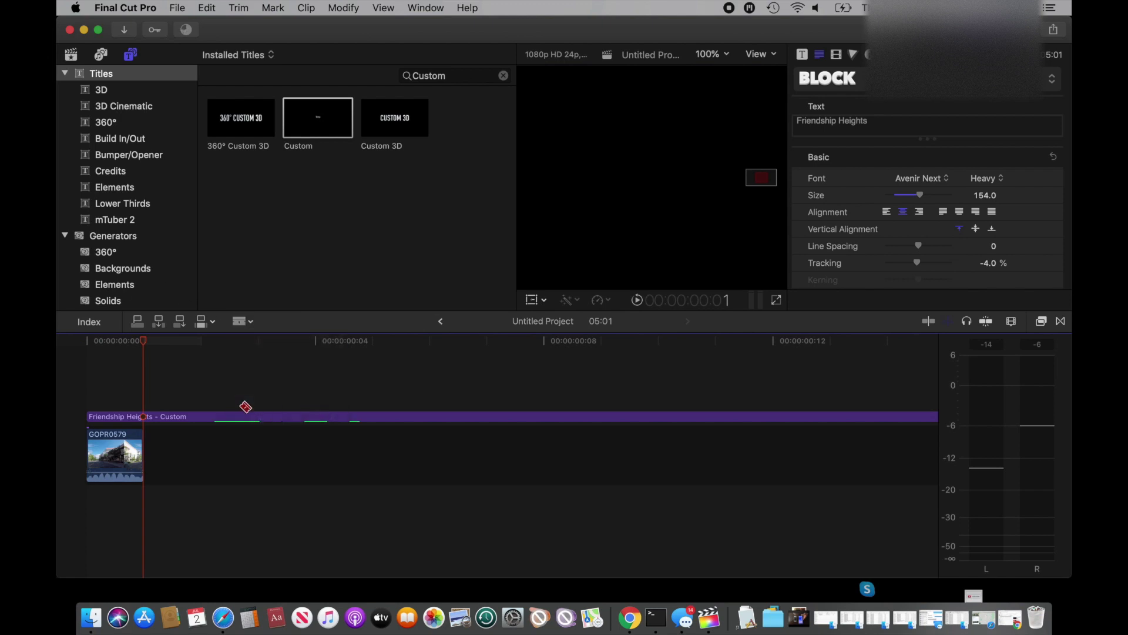
pyautogui.click(147, 417)
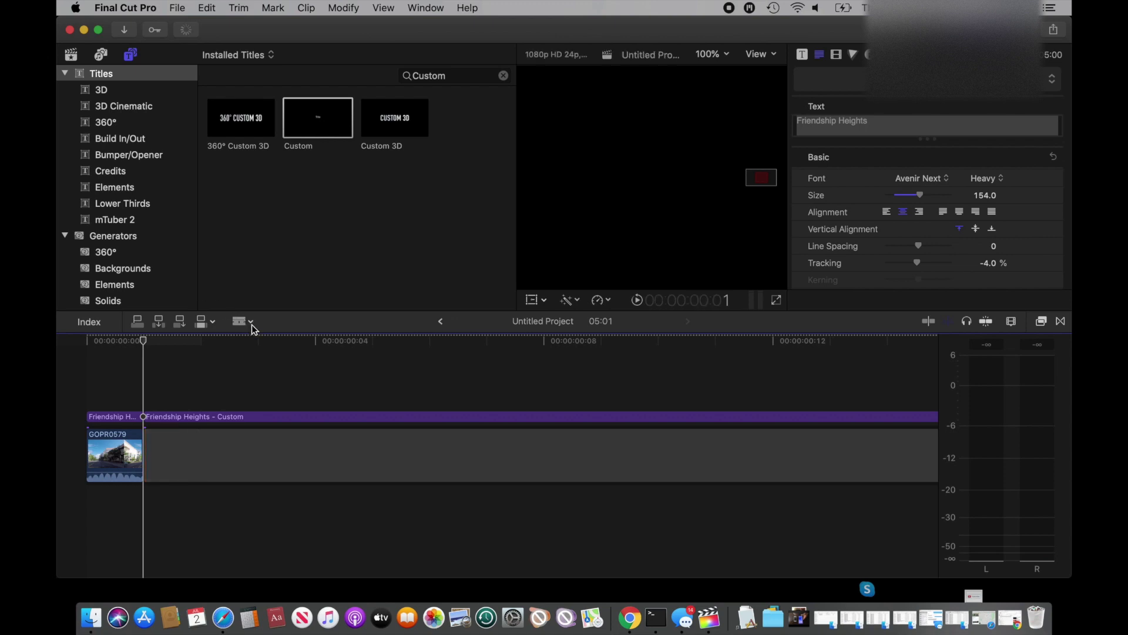
# Step: Delete the leftover title segment and the empty gap after the first frame with the Select tool active
pyautogui.click(252, 324)
pyautogui.click(258, 335)
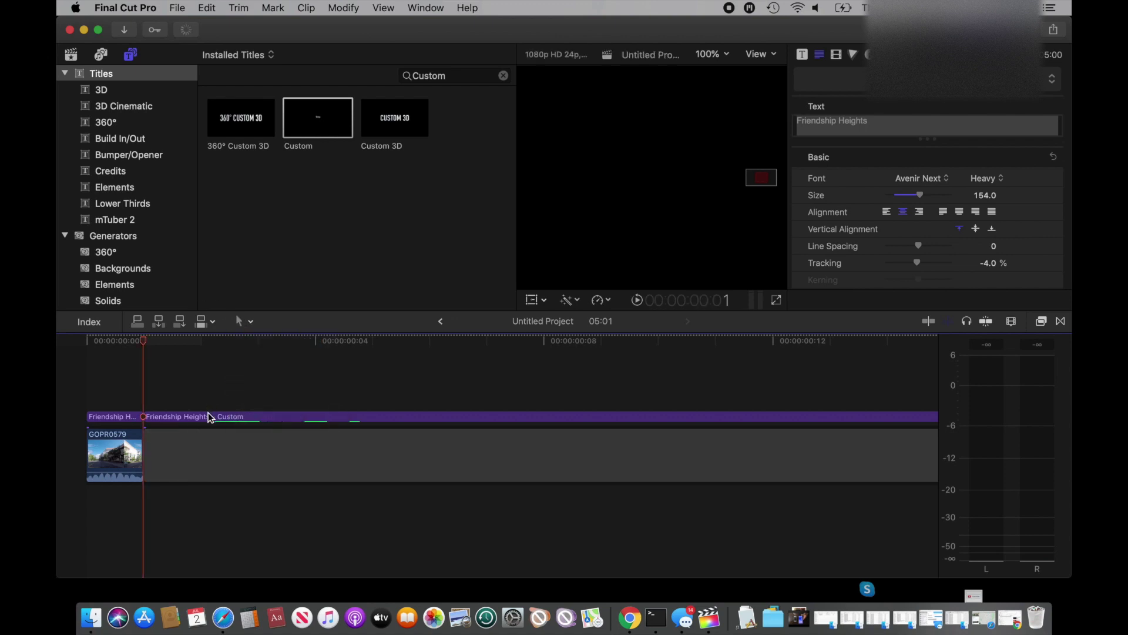
pyautogui.click(208, 415)
pyautogui.press('Delete')
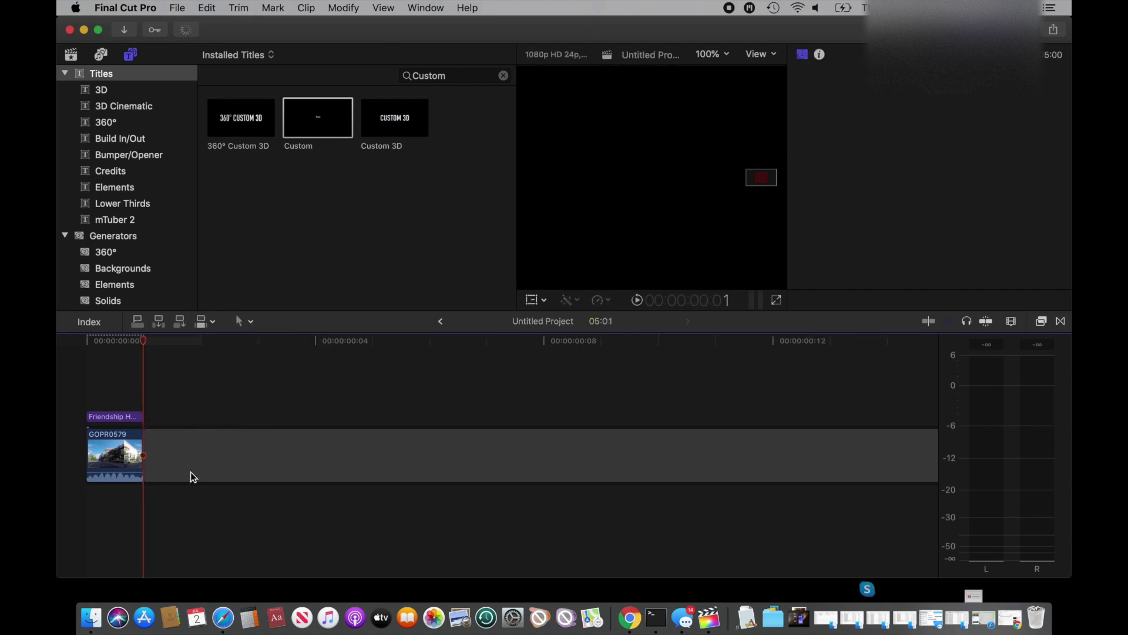
pyautogui.click(190, 461)
pyautogui.press('Delete')
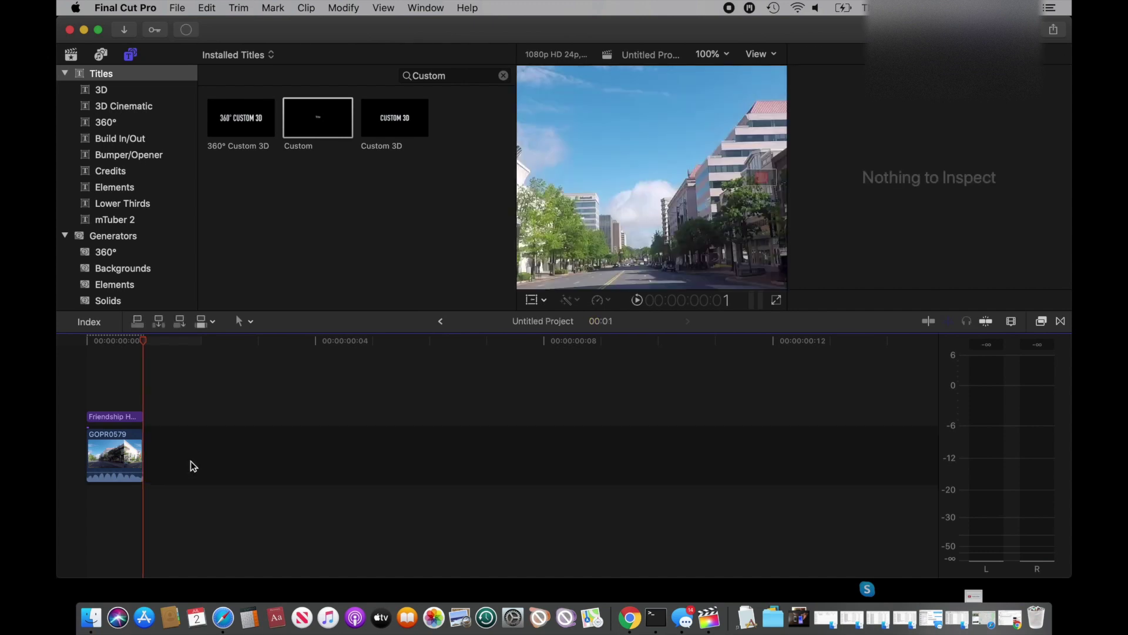
# Step: Return the playhead to the first frame and share it with the Save Current Frame 1 destination, continuing to the save dialog
pyautogui.moveTo(140, 341); pyautogui.dragTo(87, 346)
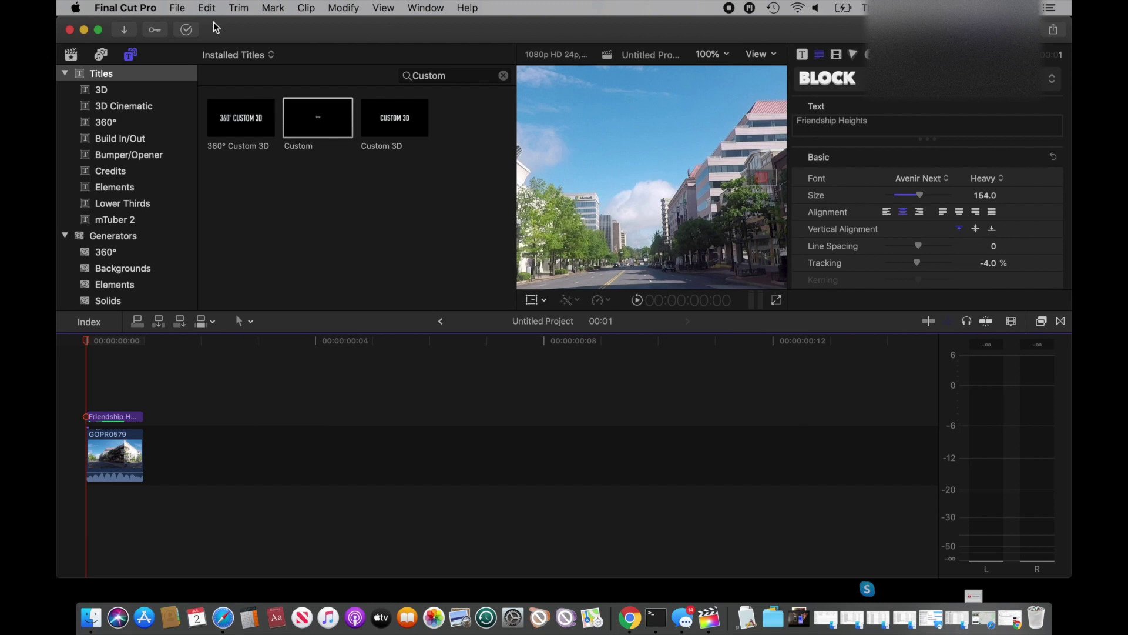
pyautogui.click(177, 8)
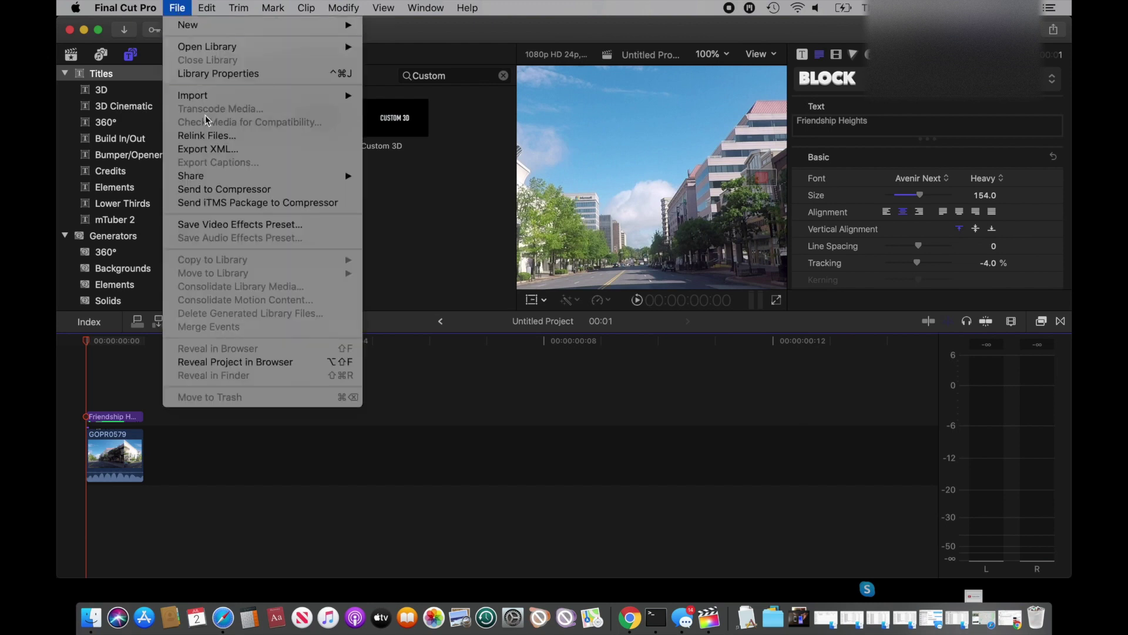
pyautogui.moveTo(208, 179)
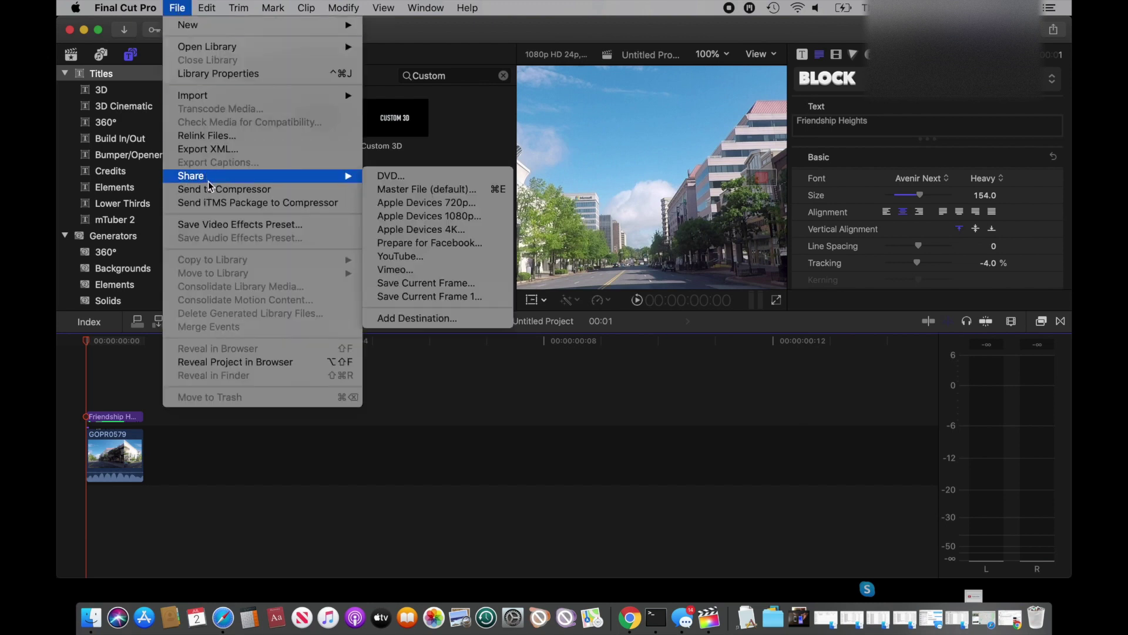
pyautogui.click(424, 297)
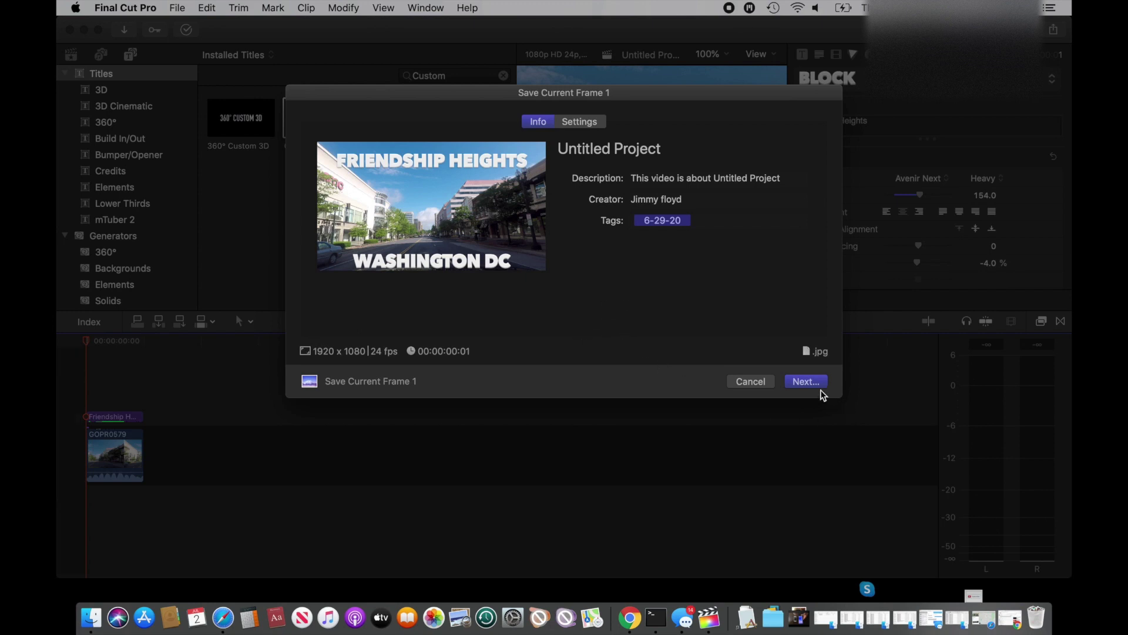
pyautogui.click(805, 381)
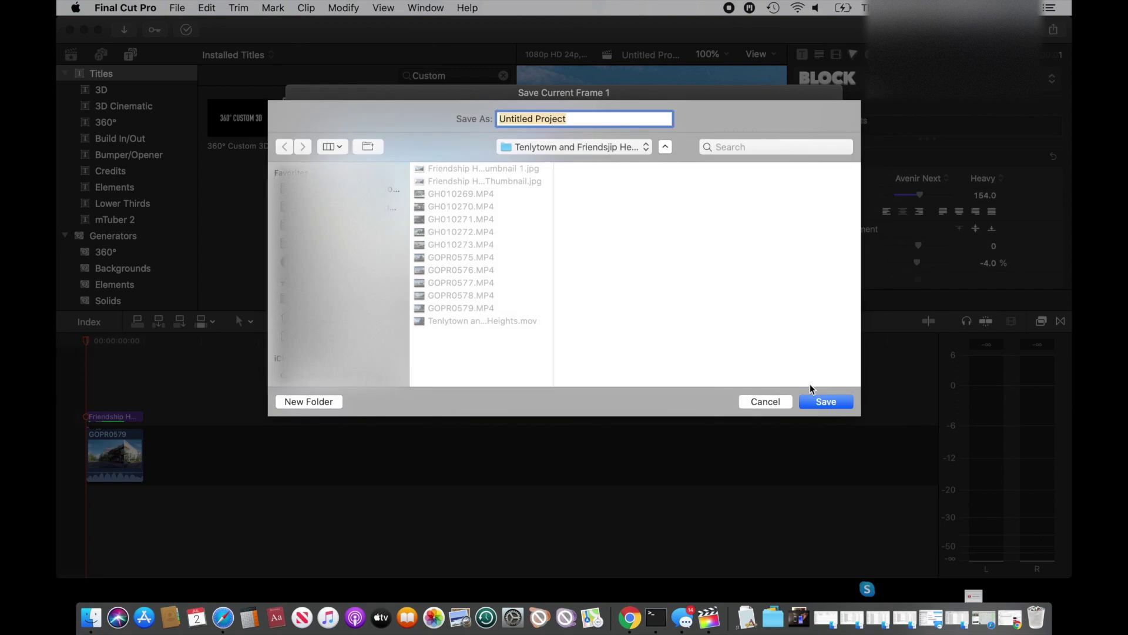
# Step: Name the exported still Friendship Heights Thumbnail 2 and save it in the Tenlytown and Friendsjip Heights folder
pyautogui.press('Right')
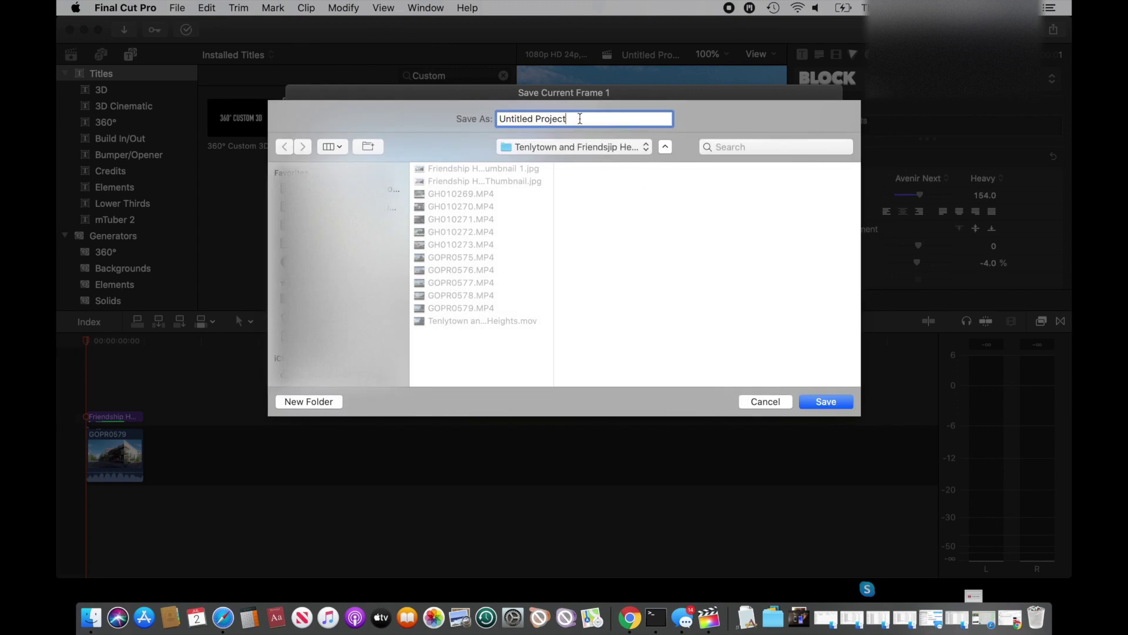
pyautogui.press('BackSpace')
pyautogui.press('BackSpace')
pyautogui.press('BackSpace')
pyautogui.press('BackSpace')
pyautogui.press('BackSpace')
pyautogui.press('BackSpace')
pyautogui.press('BackSpace')
pyautogui.press('BackSpace')
pyautogui.press('BackSpace')
pyautogui.press('BackSpace')
pyautogui.press('BackSpace')
pyautogui.press('BackSpace')
pyautogui.press('BackSpace')
pyautogui.press('BackSpace')
pyautogui.write('Friendsh')
pyautogui.write('ip Height')
pyautogui.click(823, 402)
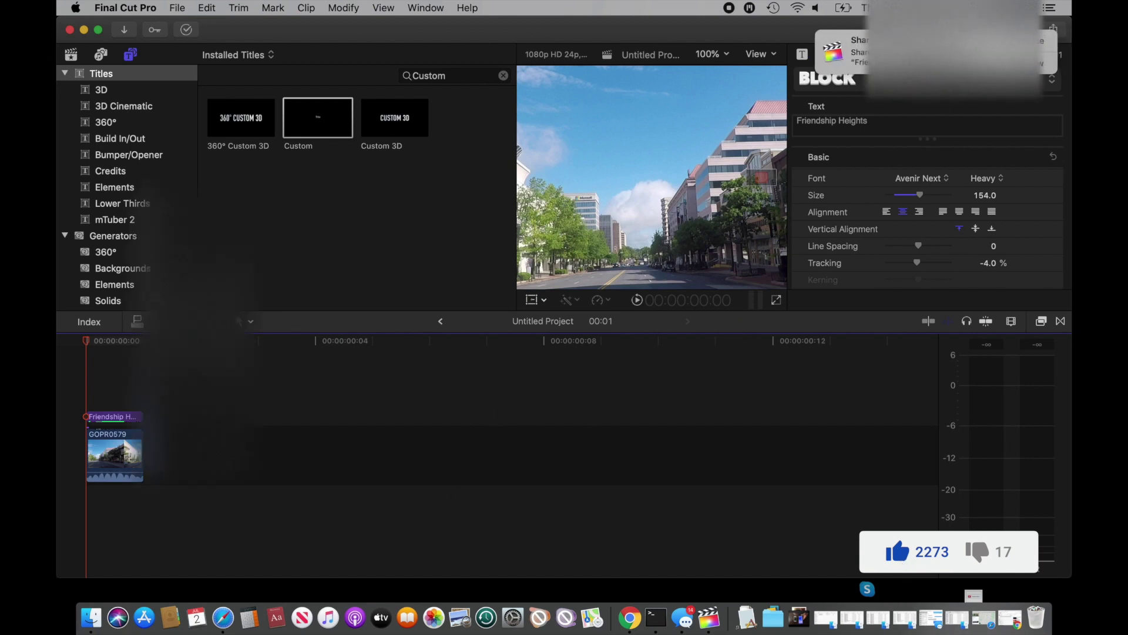
# Step: Reveal the exported Friendship Heights Thumbnail 2.jpg in Finder and open it in Preview to check it
pyautogui.click(840, 52)
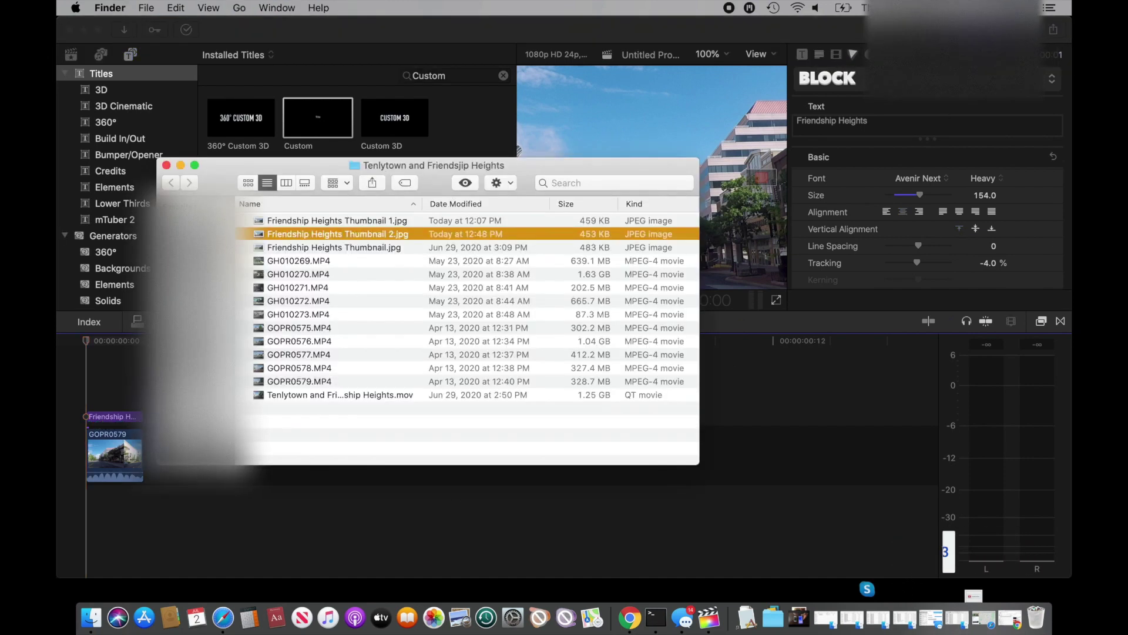
pyautogui.doubleClick(337, 235)
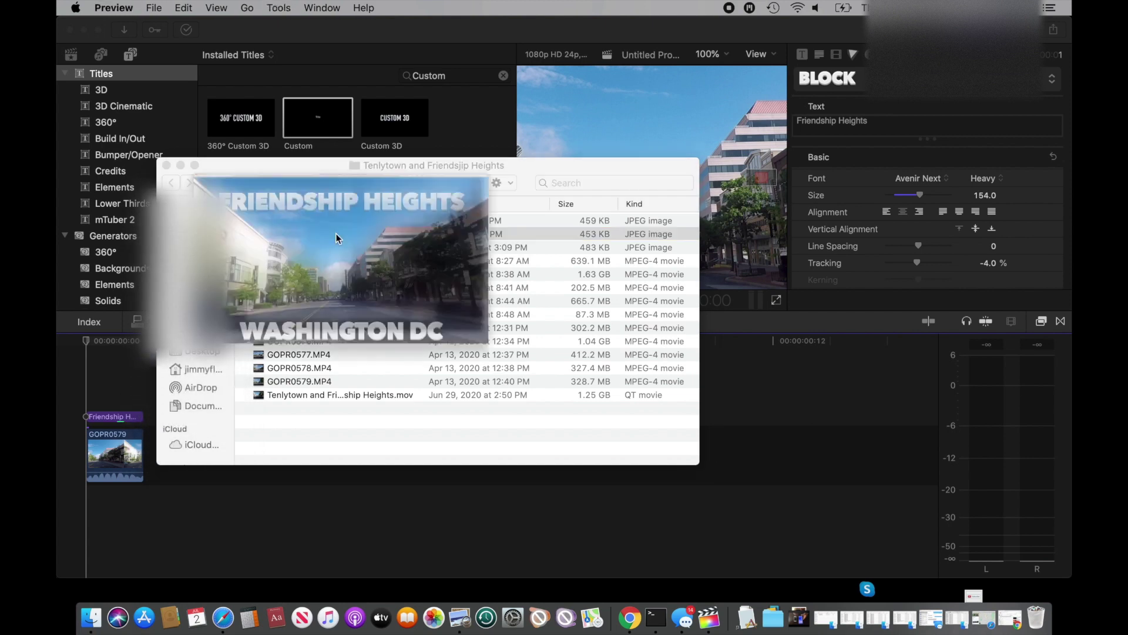